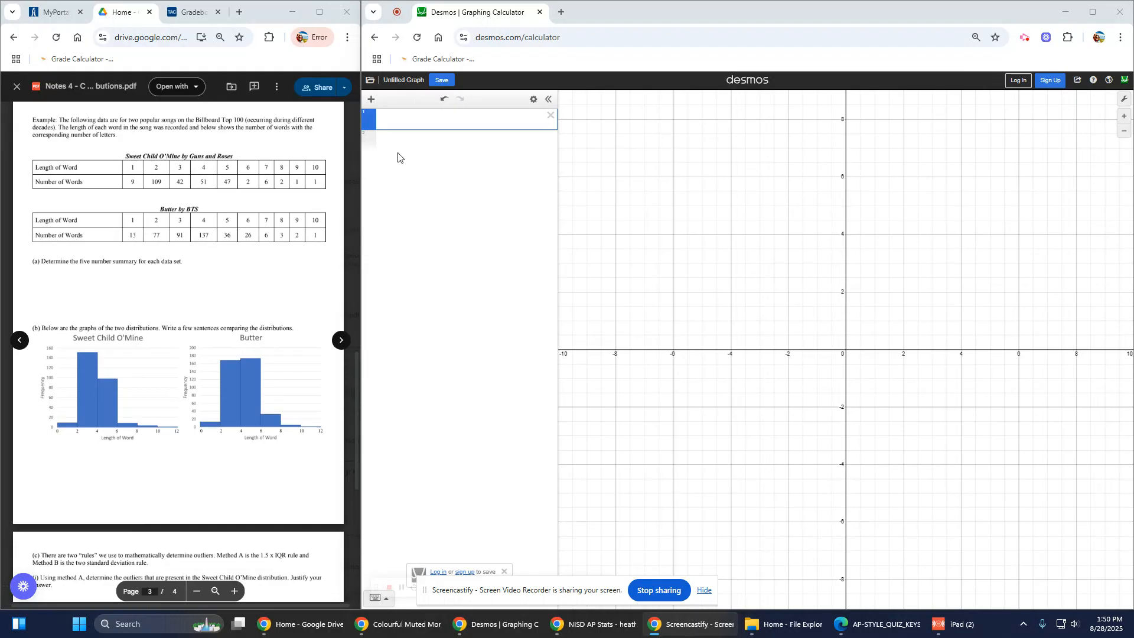
Step: Place the cursor in the first expression line of the blank graph
{"action": "left_click", "coordinate": [440, 120]}
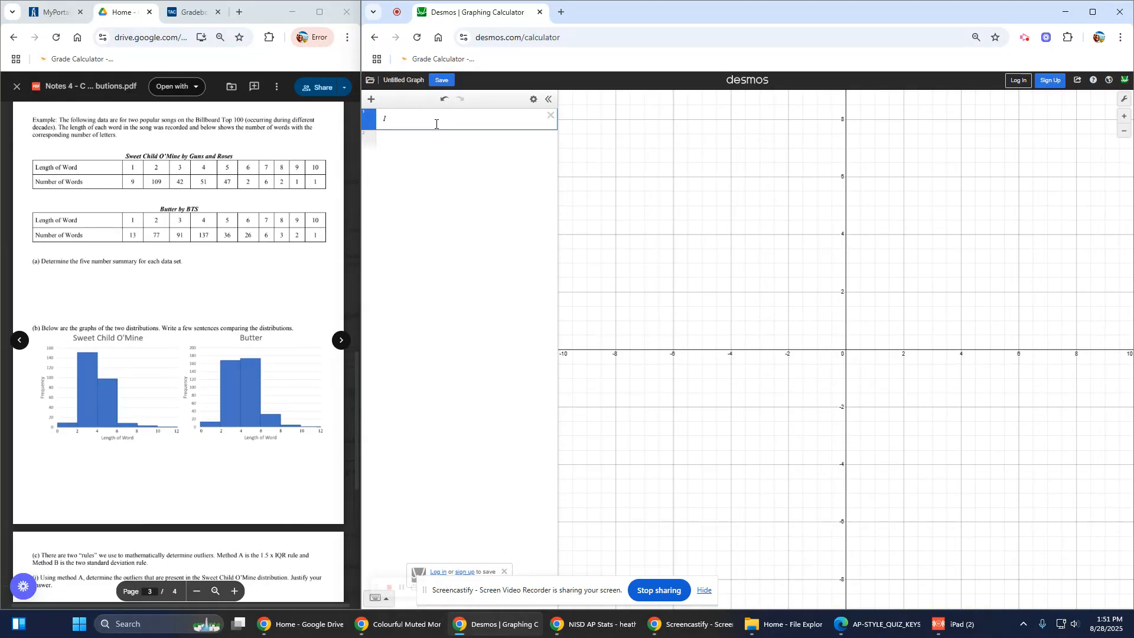
Step: Enter l1 = [1 for i=[1,...,13]], a list of thirteen 1s
{"action": "type", "text": "_"}
{"action": "type", "text": "1="}
{"action": "type", "text": "["}
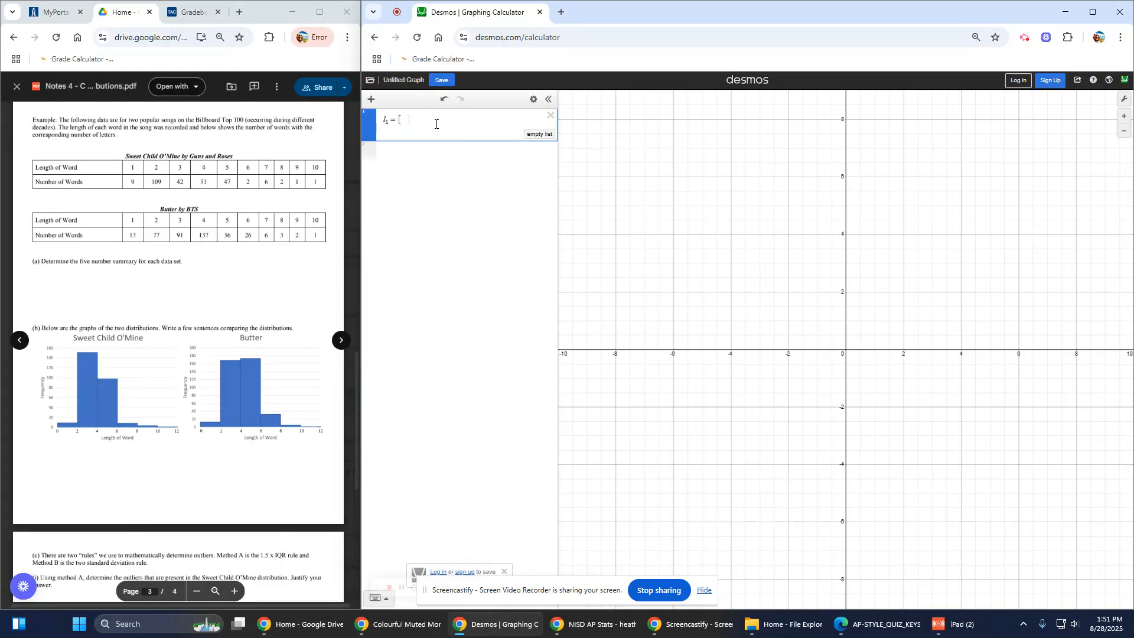
{"action": "type", "text": "1 for "}
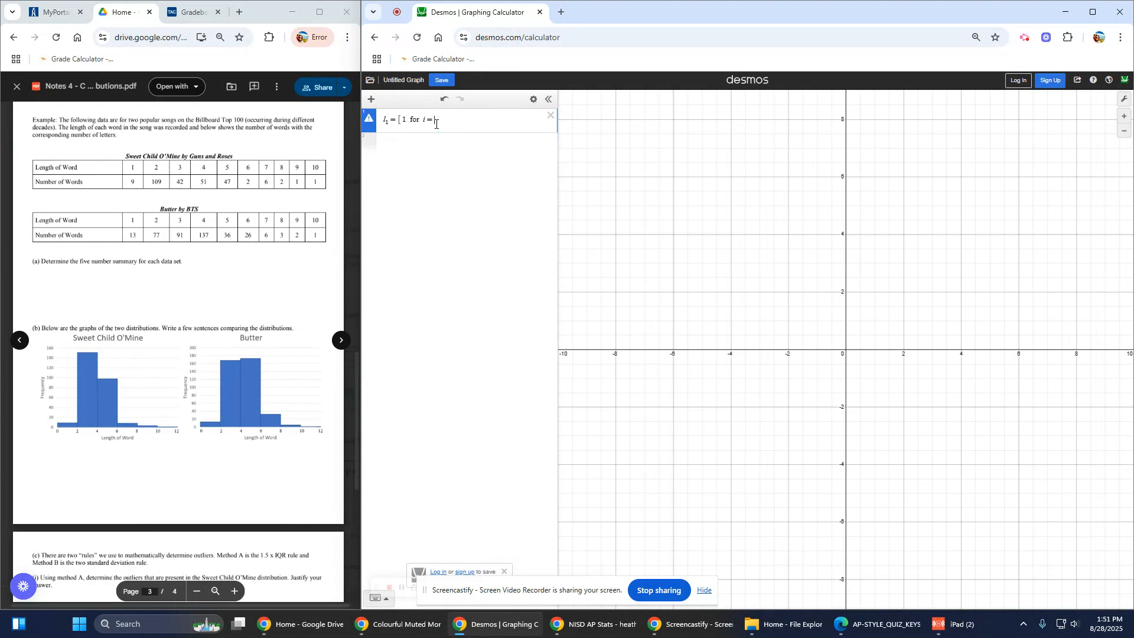
{"action": "type", "text": "i=["}
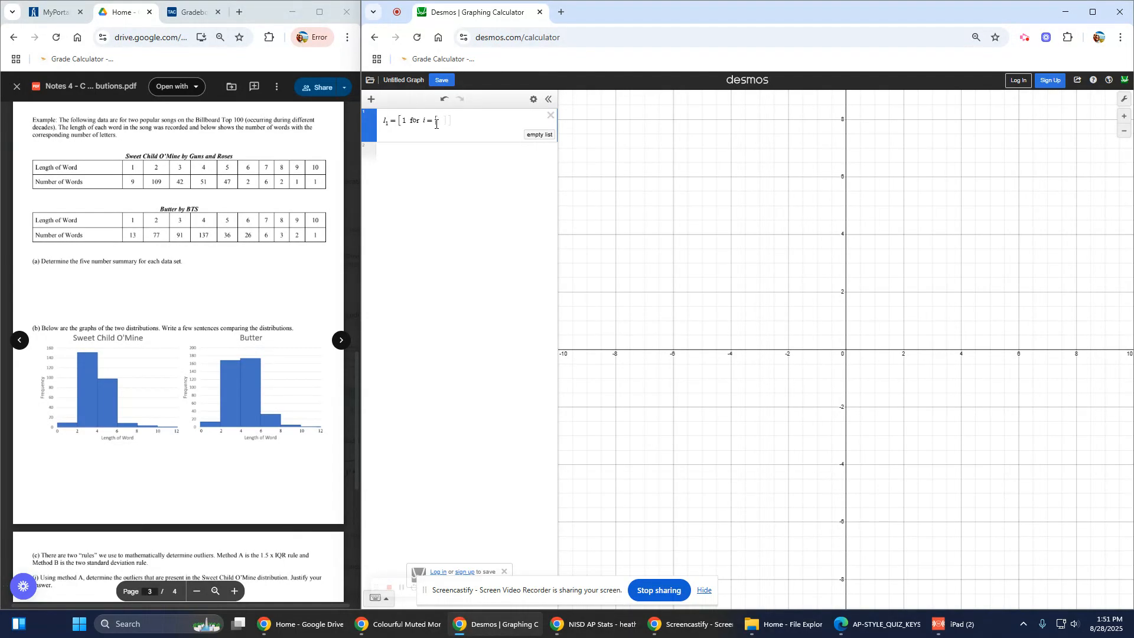
{"action": "type", "text": "1,...,"}
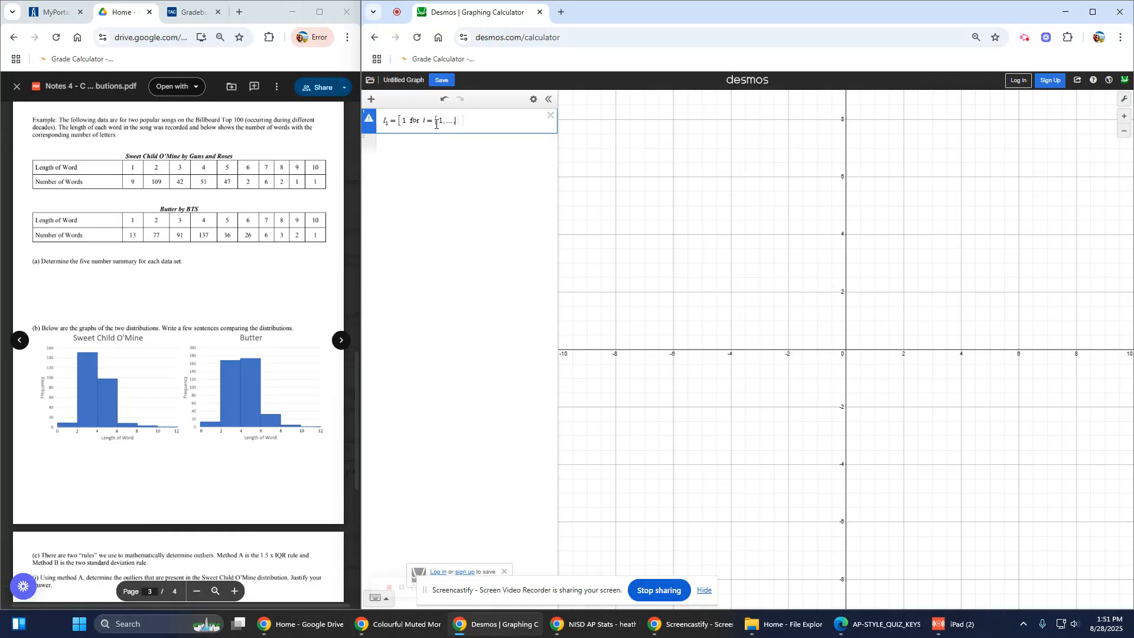
{"action": "type", "text": "13"}
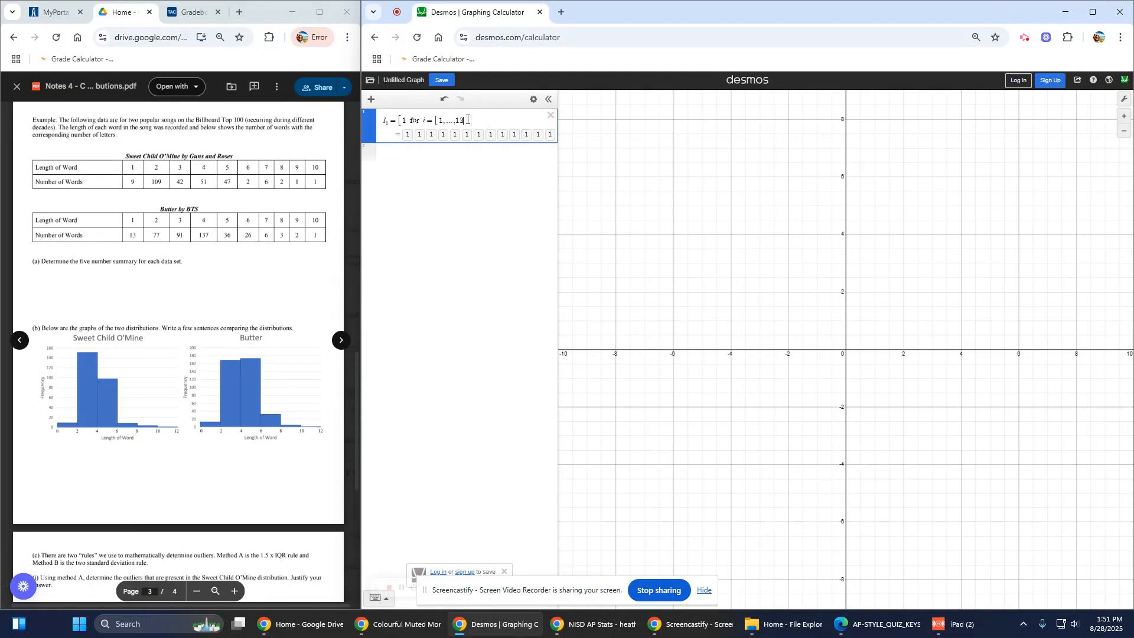
{"action": "type", "text": "]"}
{"action": "left_click", "coordinate": [429, 156]}
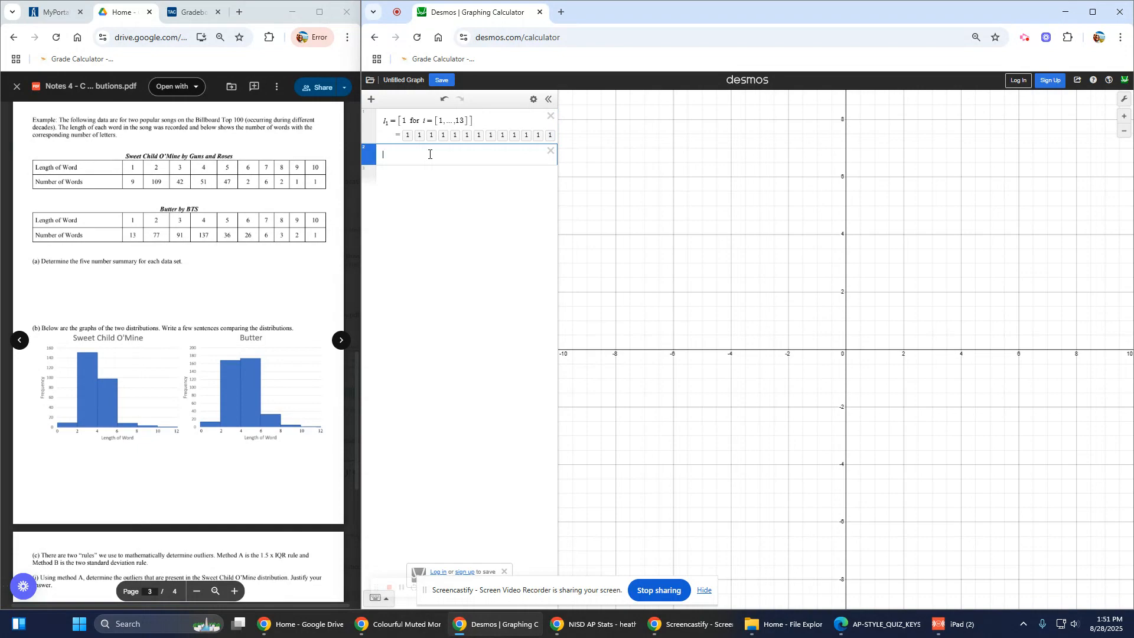
Step: Enter l2 = [2 for i=[1,...,77]], a list of seventy-seven 2s
{"action": "type", "text": "l2="}
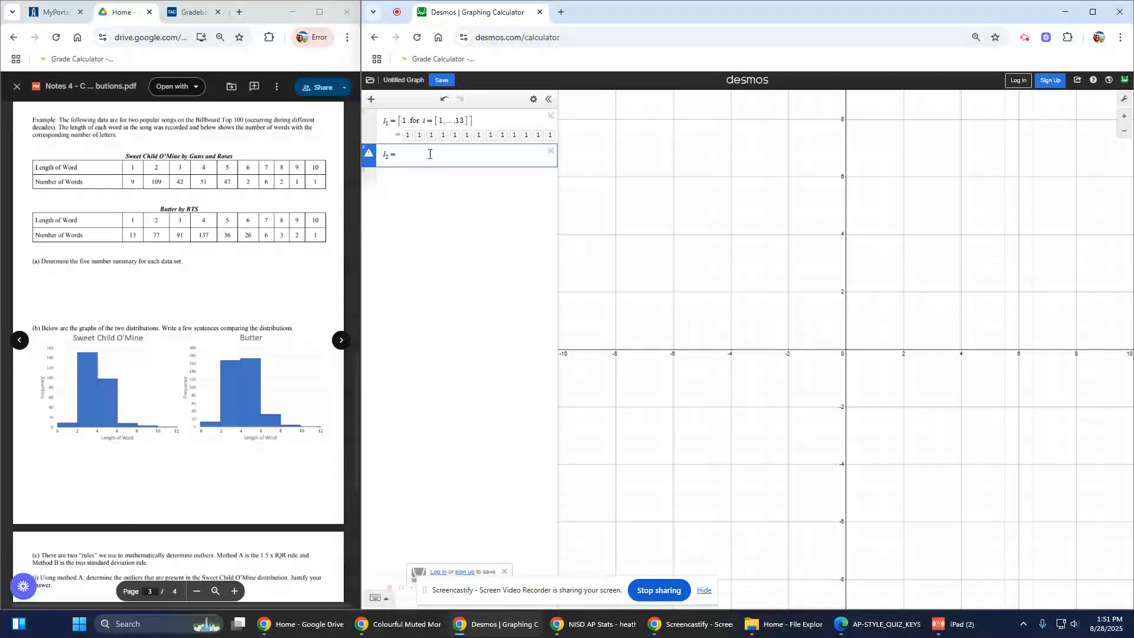
{"action": "type", "text": "[2"}
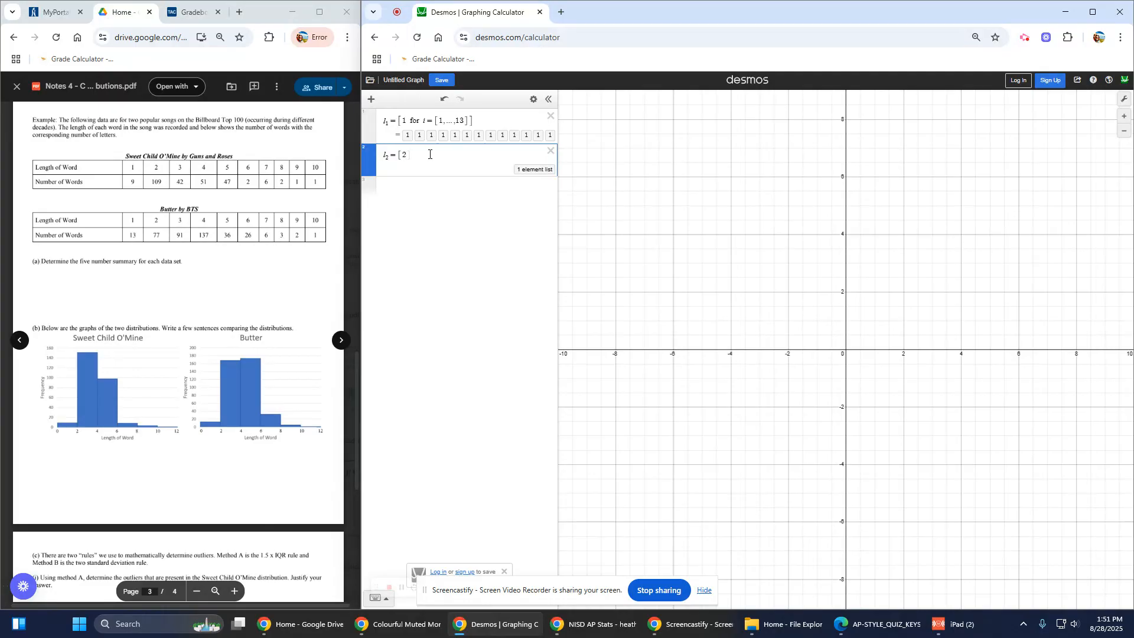
{"action": "type", "text": " for "}
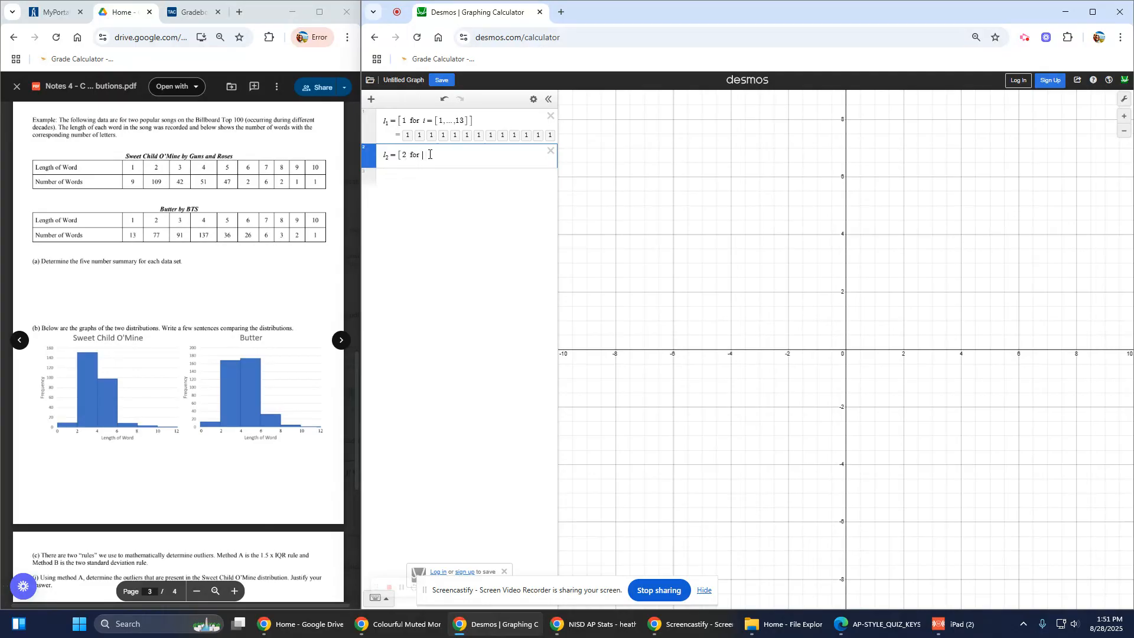
{"action": "type", "text": "i=["}
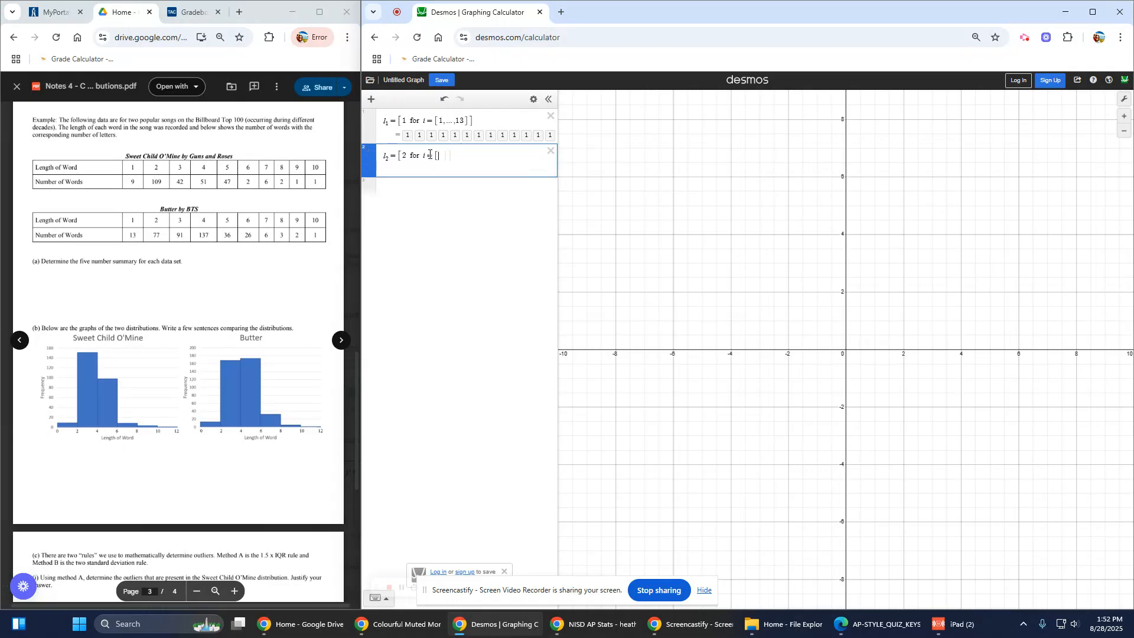
{"action": "type", "text": "1,..."}
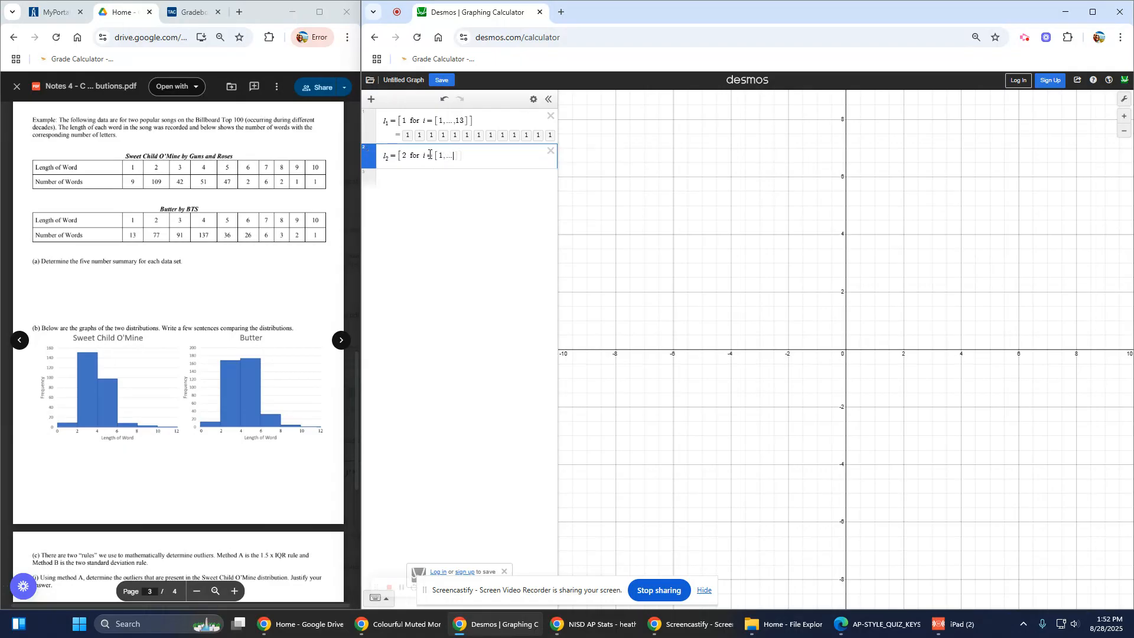
{"action": "type", "text": ",77"}
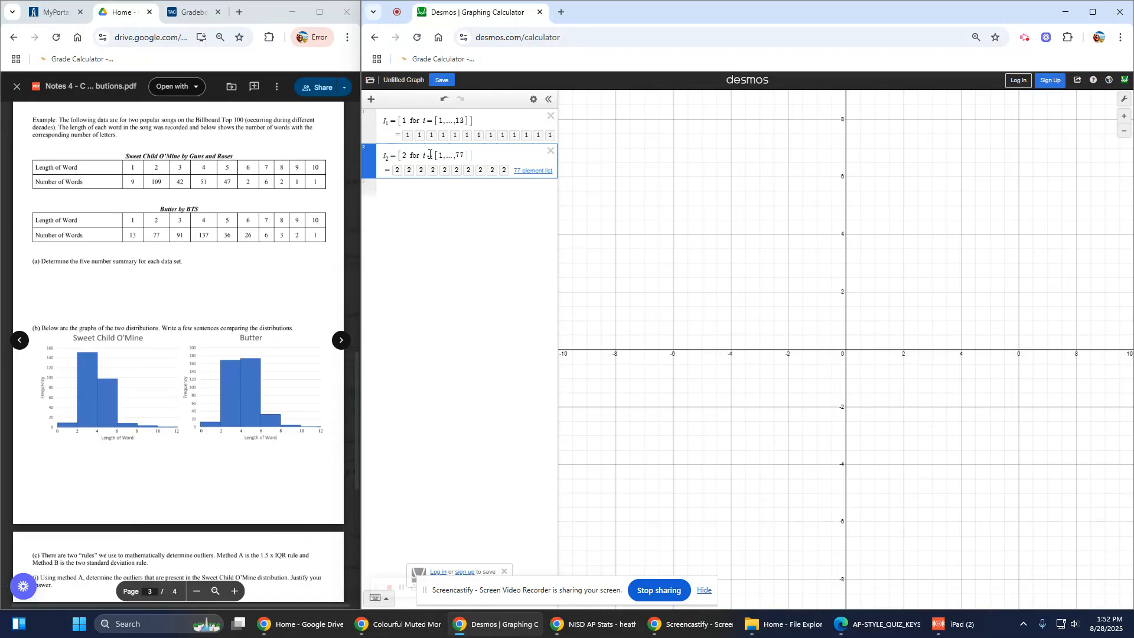
{"action": "type", "text": "]]"}
{"action": "left_click", "coordinate": [423, 188]}
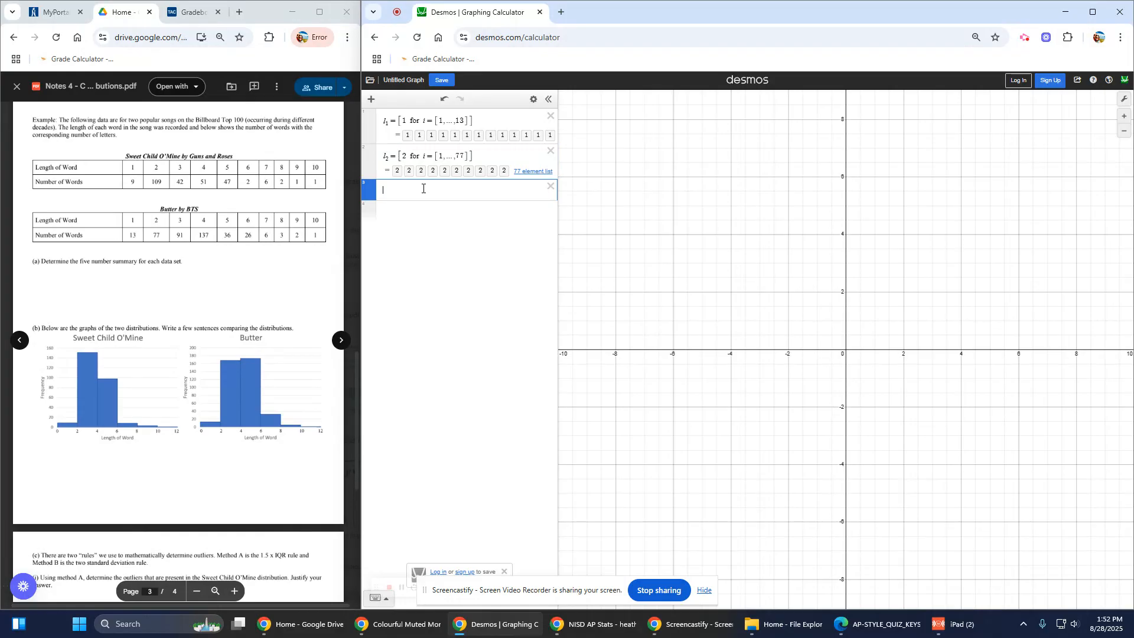
Step: Enter l3 = [3 for i=[1,...,91]], a list of ninety-one 3s
{"action": "type", "text": "l3=[3"}
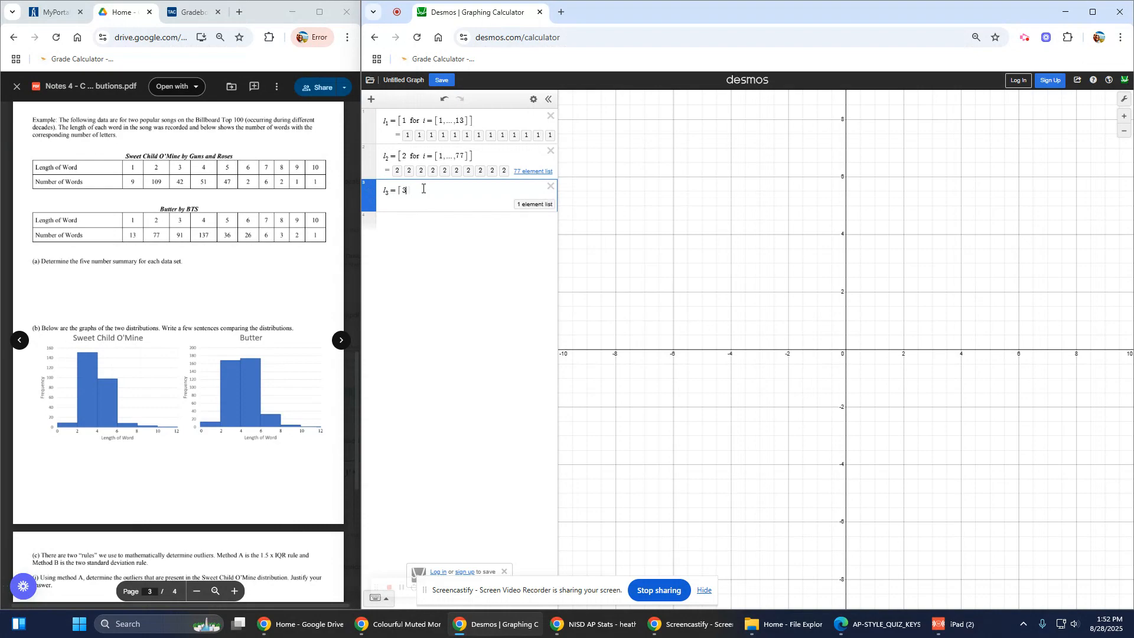
{"action": "type", "text": " for"}
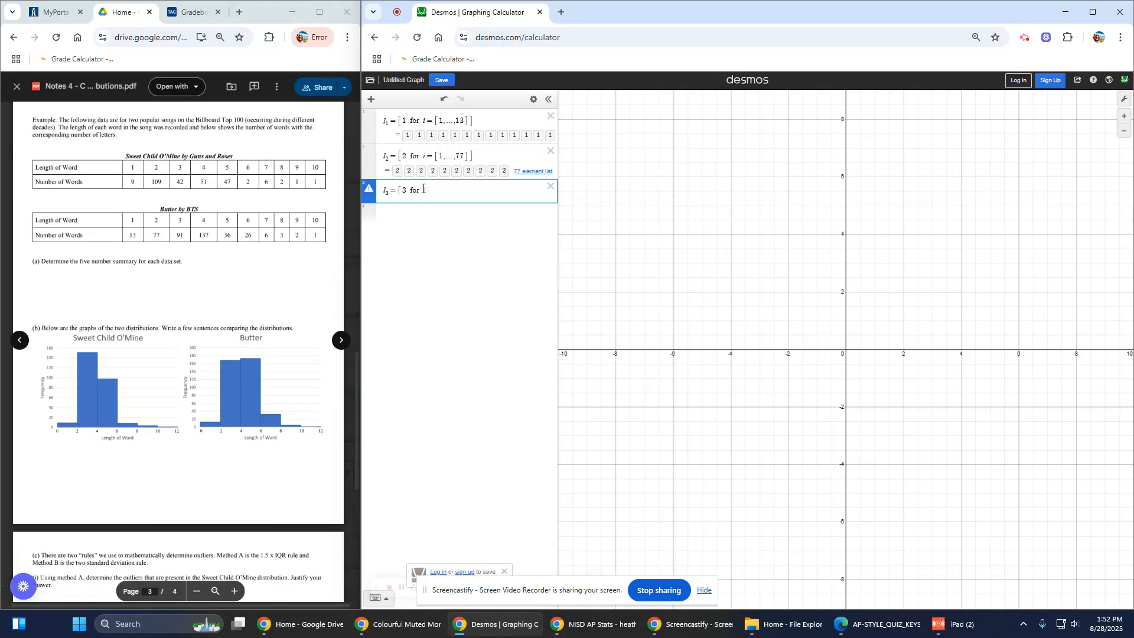
{"action": "type", "text": " i=[1"}
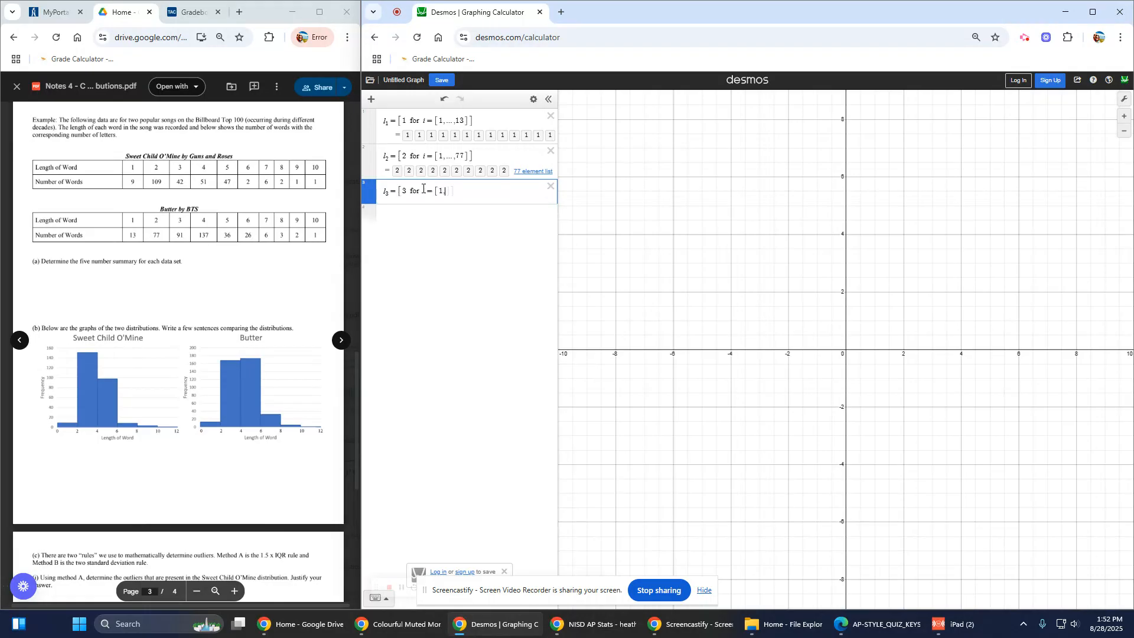
{"action": "type", "text": ",...,91"}
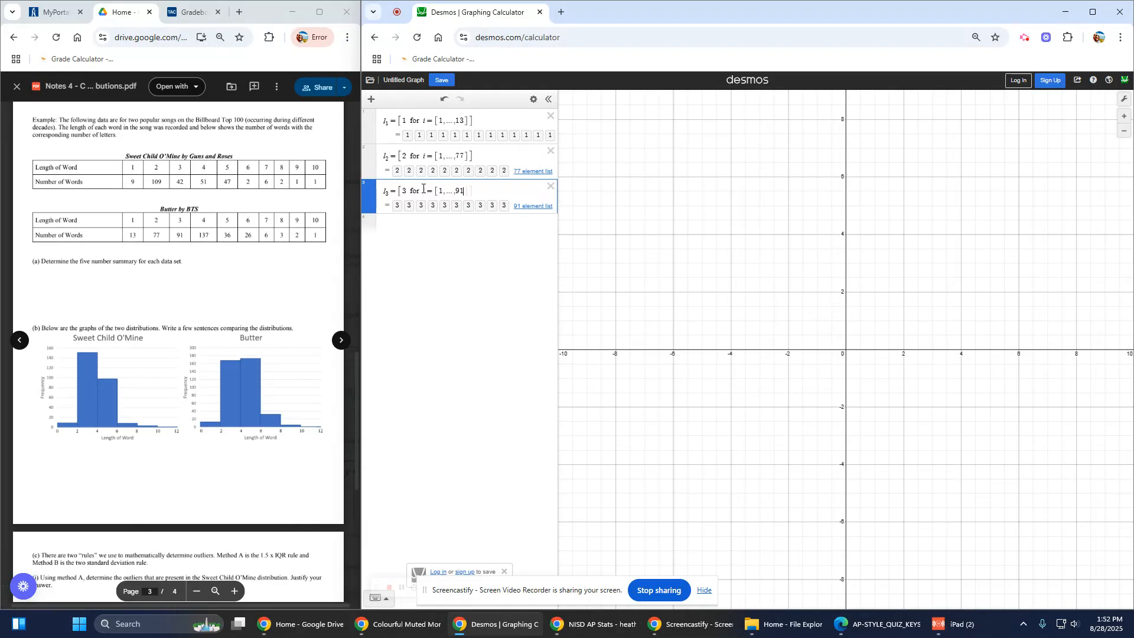
{"action": "type", "text": "]"}
{"action": "left_click", "coordinate": [411, 222]}
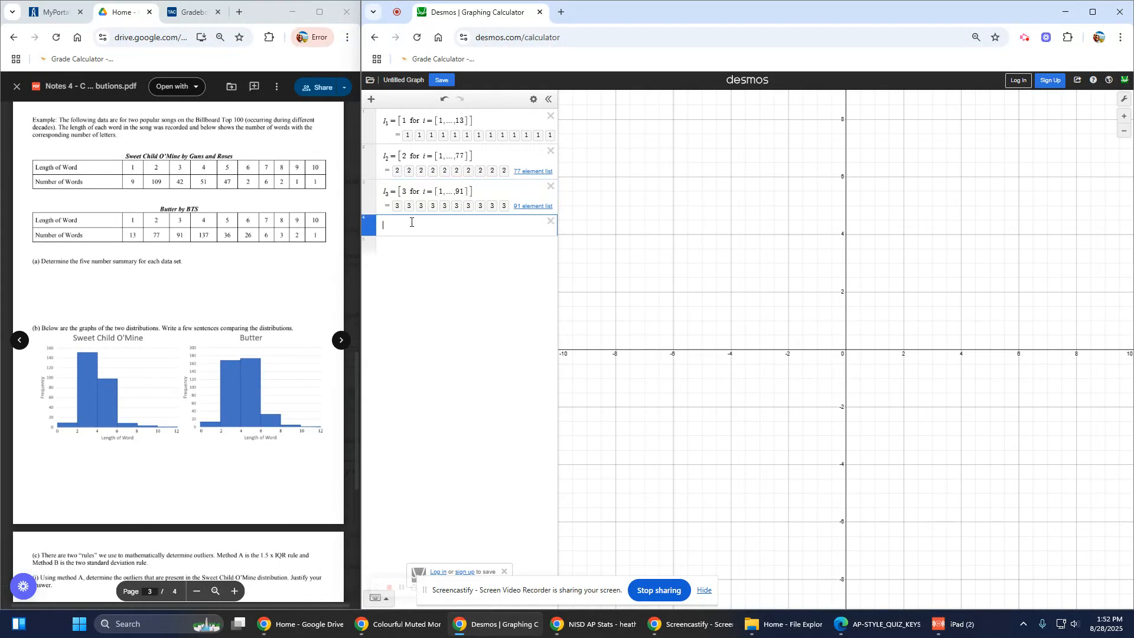
Step: Enter l4 = [4 for i=[1,...,137]], adding the missing dot in its range
{"action": "type", "text": "l4=[4"}
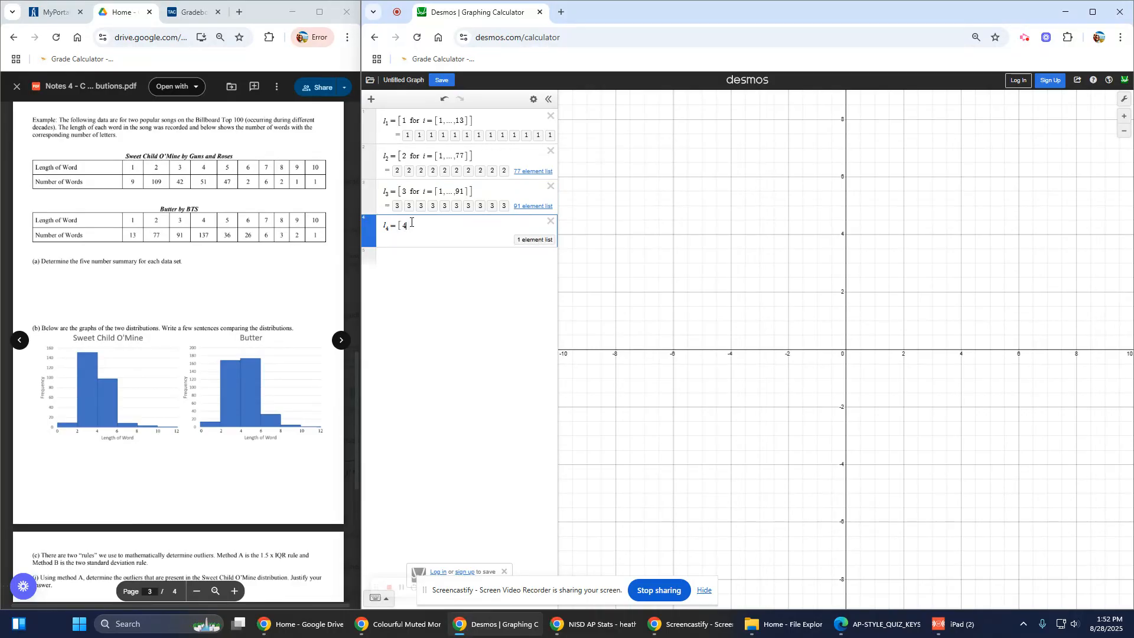
{"action": "type", "text": " fo"}
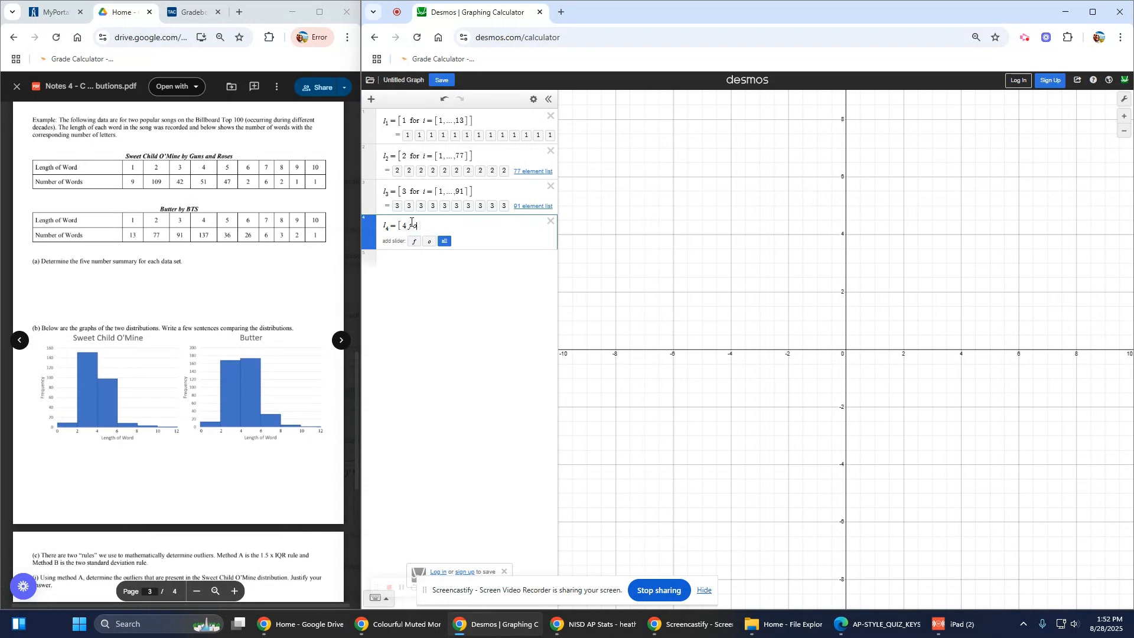
{"action": "type", "text": "r i=[1"}
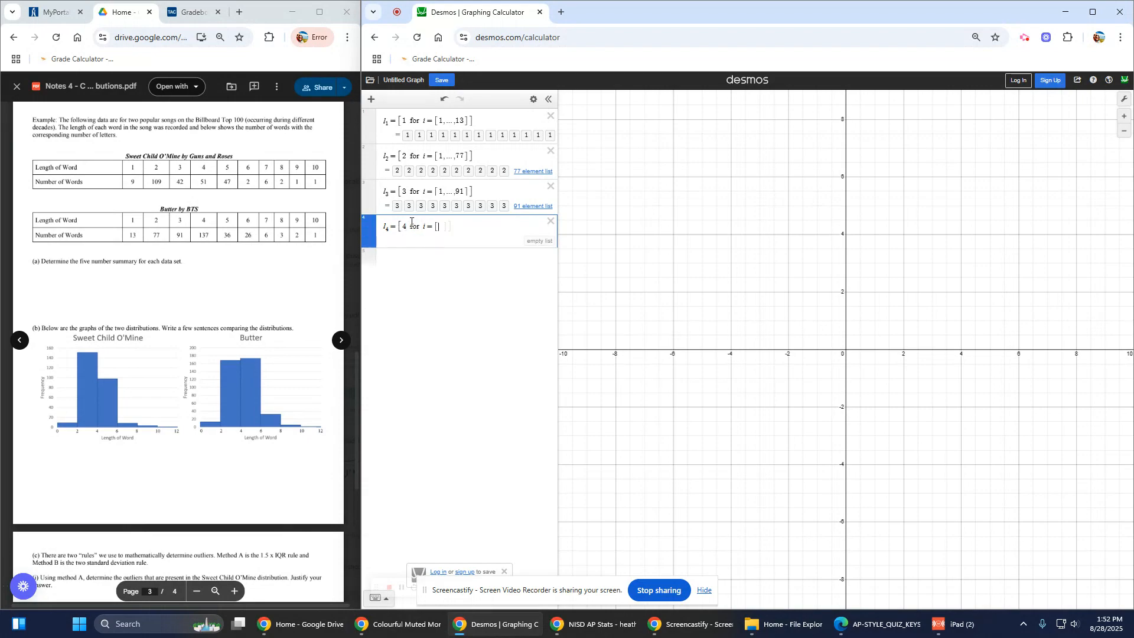
{"action": "type", "text": ","}
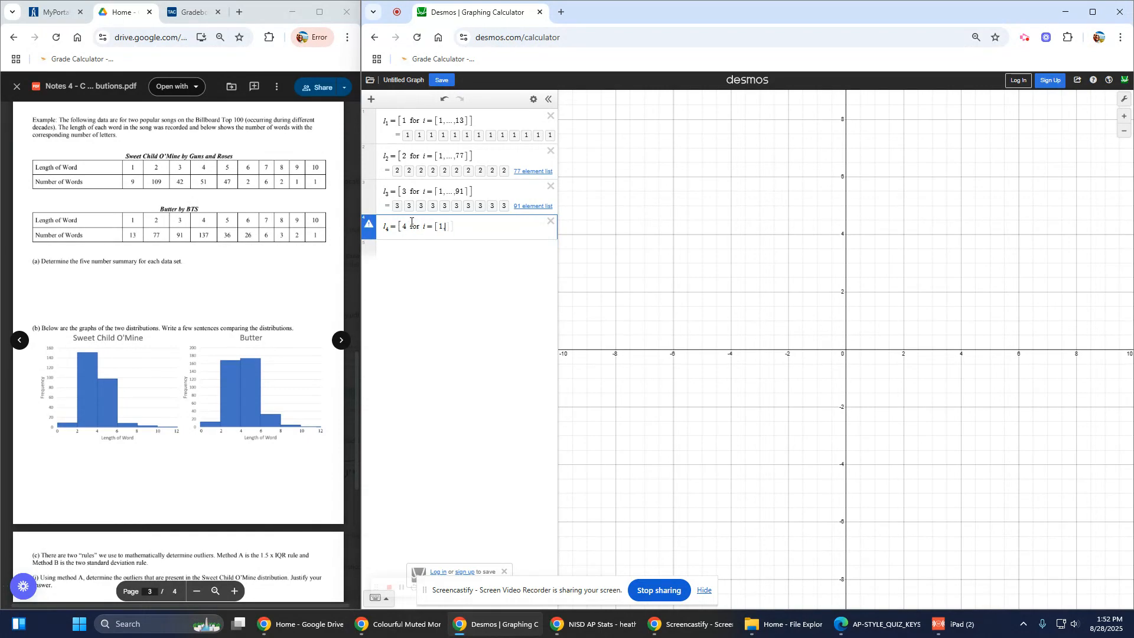
{"action": "type", "text": "...,137]]"}
{"action": "left_click", "coordinate": [396, 251]}
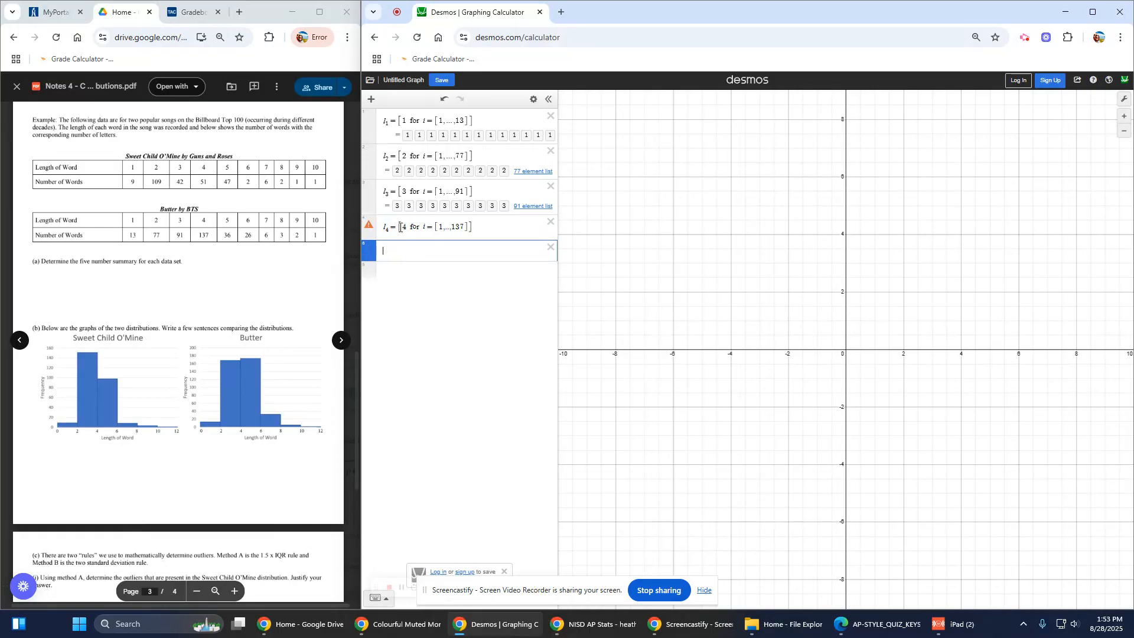
{"action": "left_click", "coordinate": [423, 234]}
{"action": "left_click", "coordinate": [424, 240]}
{"action": "left_click", "coordinate": [456, 229]}
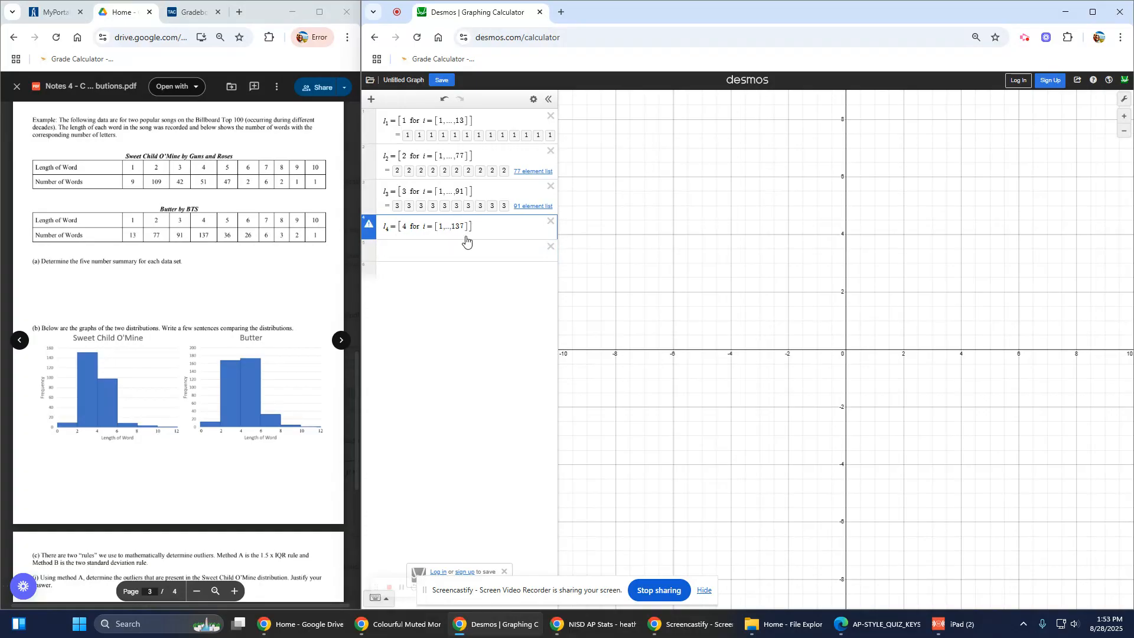
{"action": "type", "text": "."}
{"action": "left_click", "coordinate": [449, 251]}
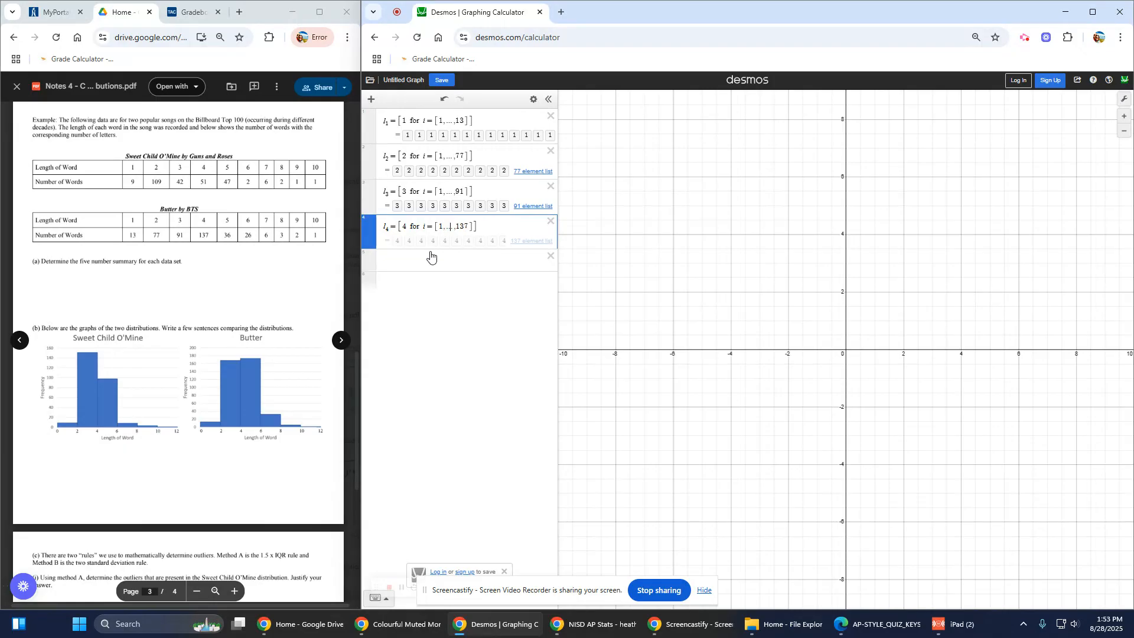
Step: Define l5 as 36 fives and l6 = [6 for i=[1,...,26]], fixing the missing comma
{"action": "type", "text": "l"}
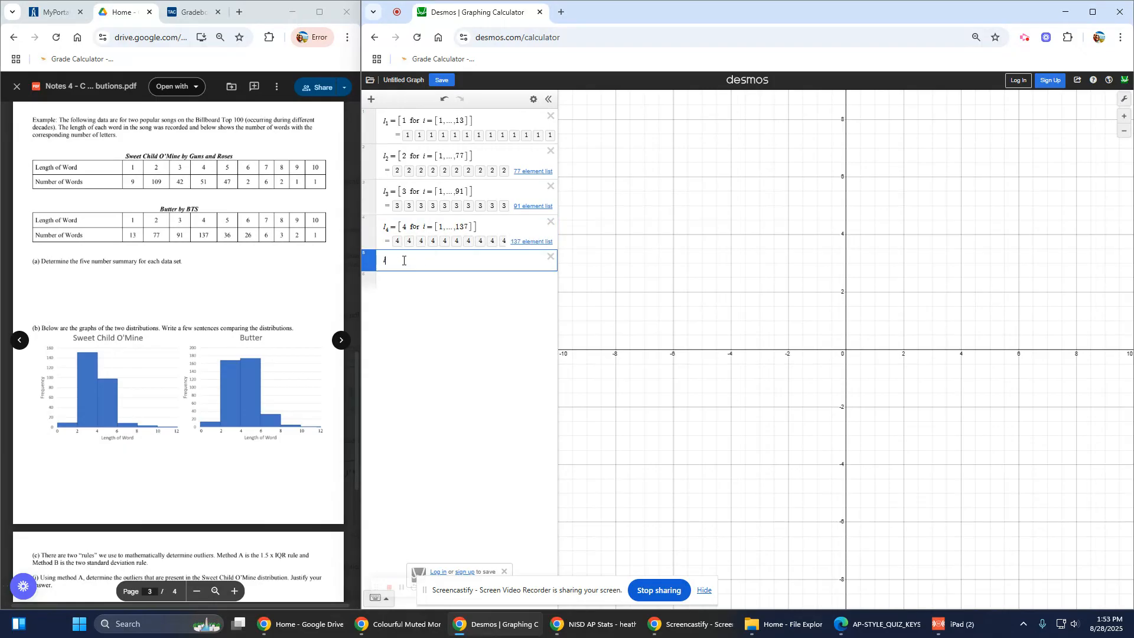
{"action": "type", "text": "5="}
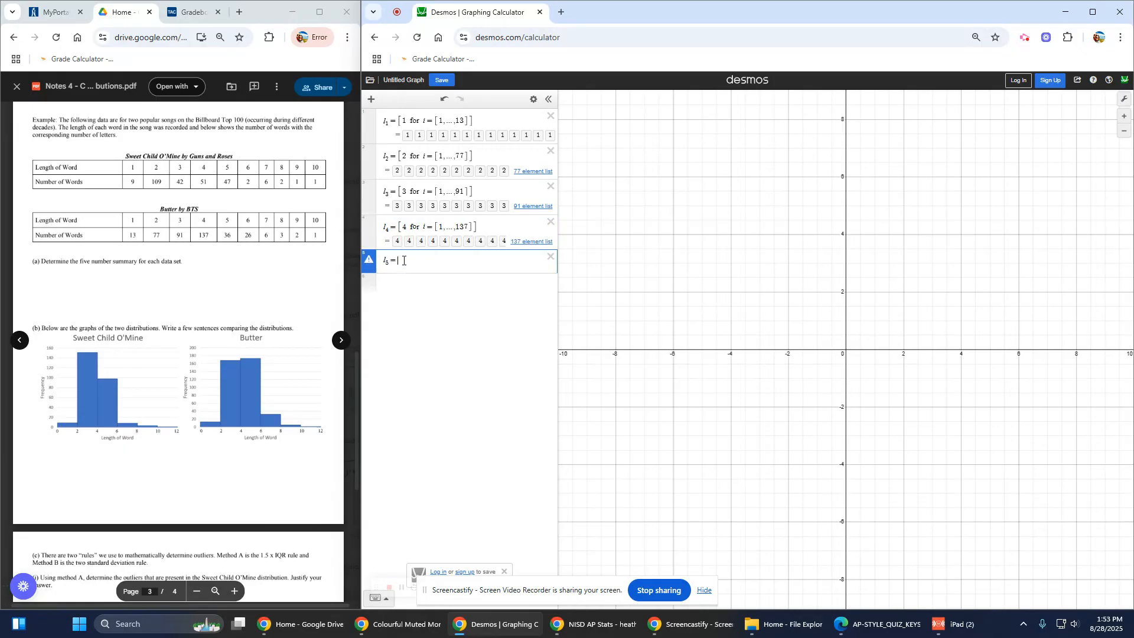
{"action": "type", "text": "[5 "}
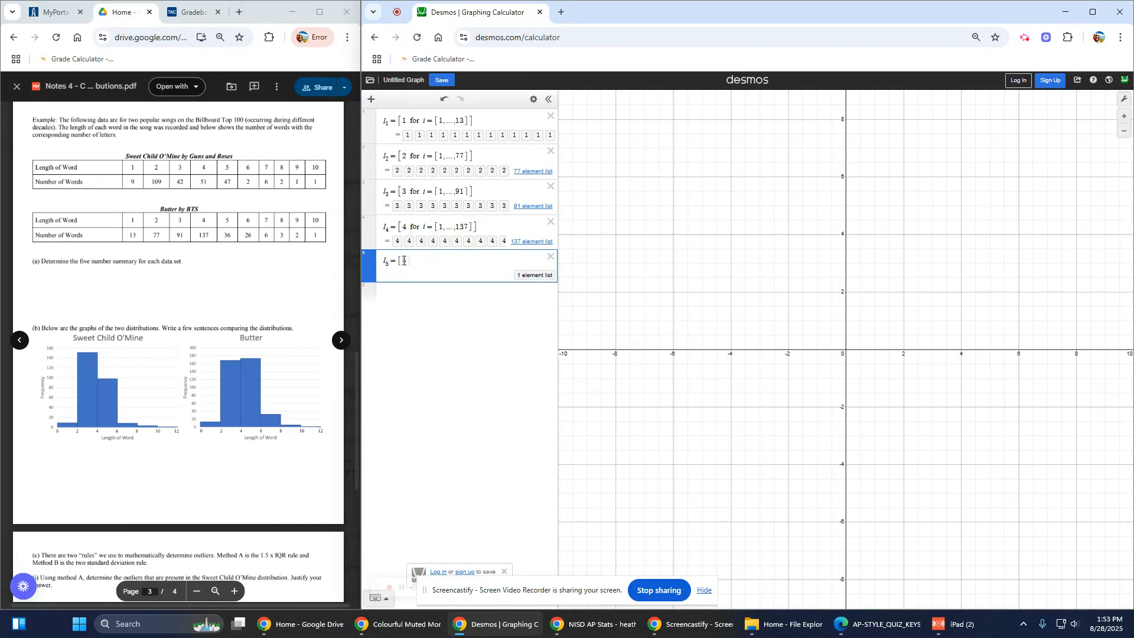
{"action": "type", "text": "for i"}
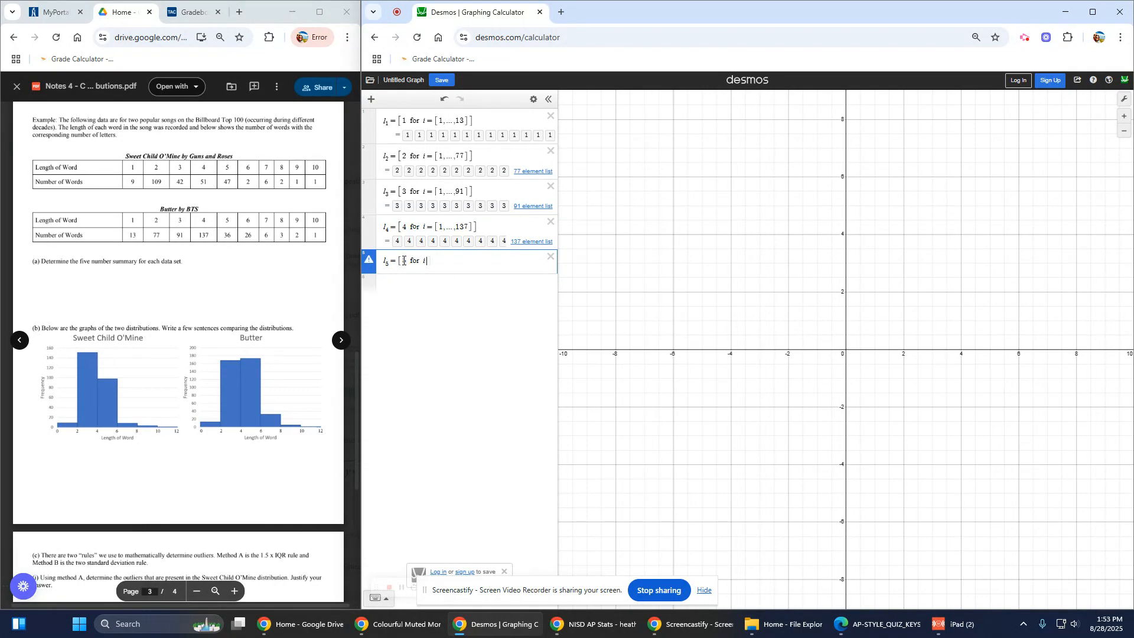
{"action": "type", "text": "=[1,..."}
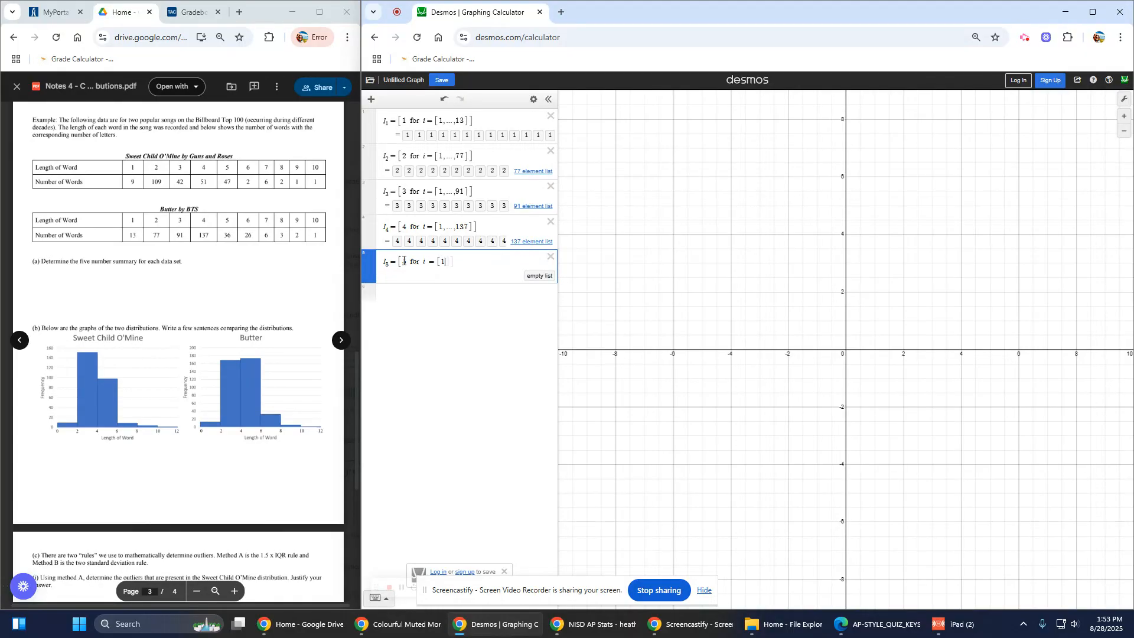
{"action": "type", "text": "36"}
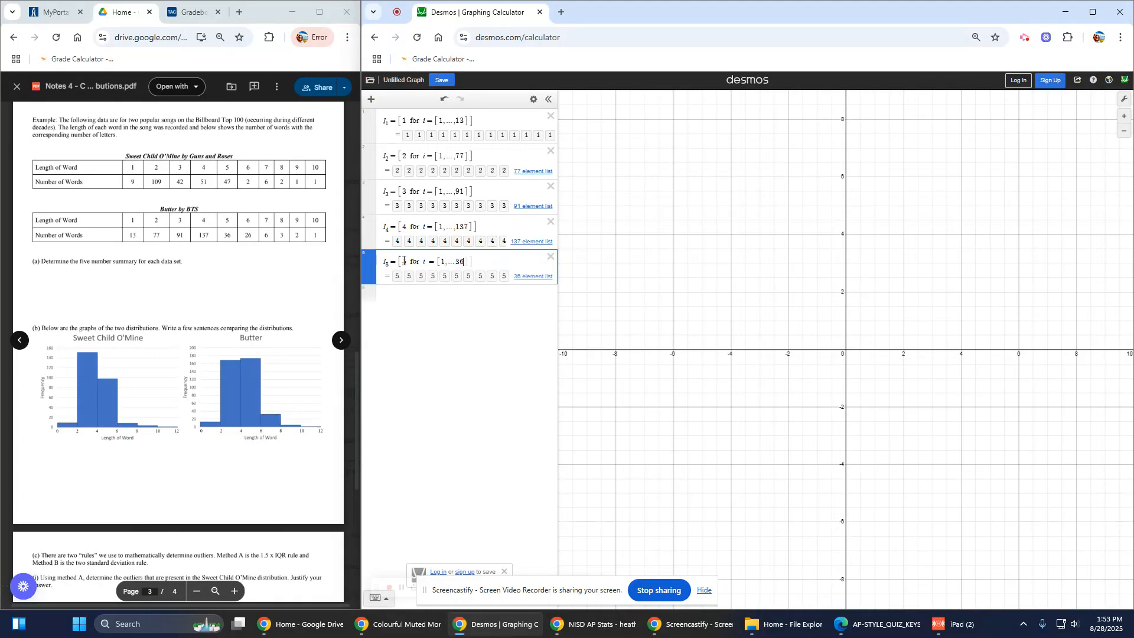
{"action": "left_click", "coordinate": [418, 298]}
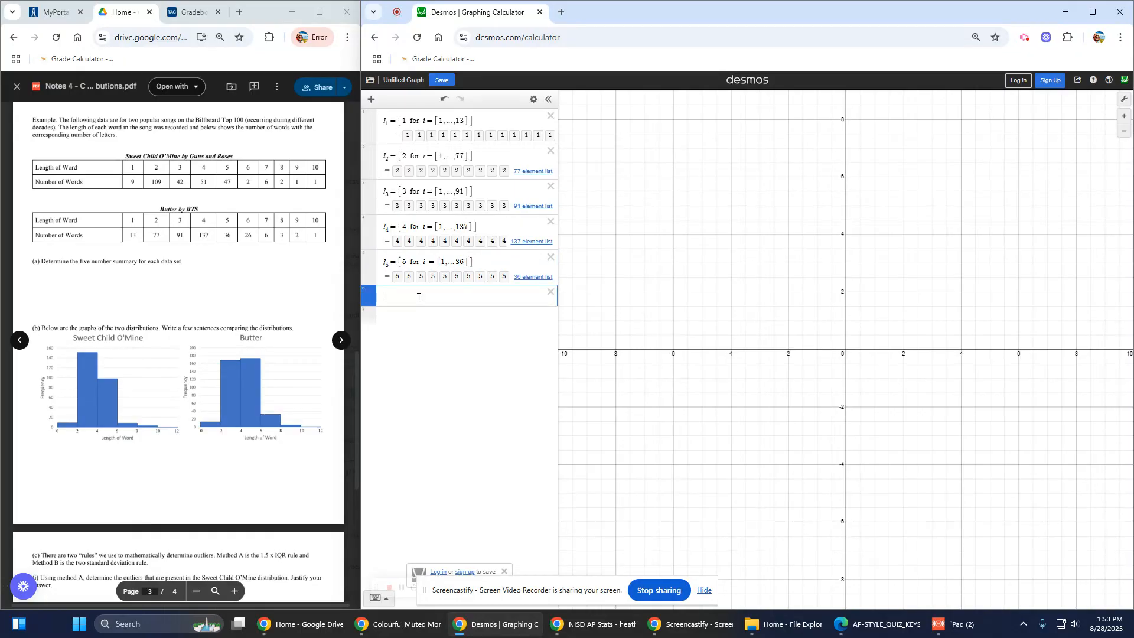
{"action": "type", "text": "l6 "}
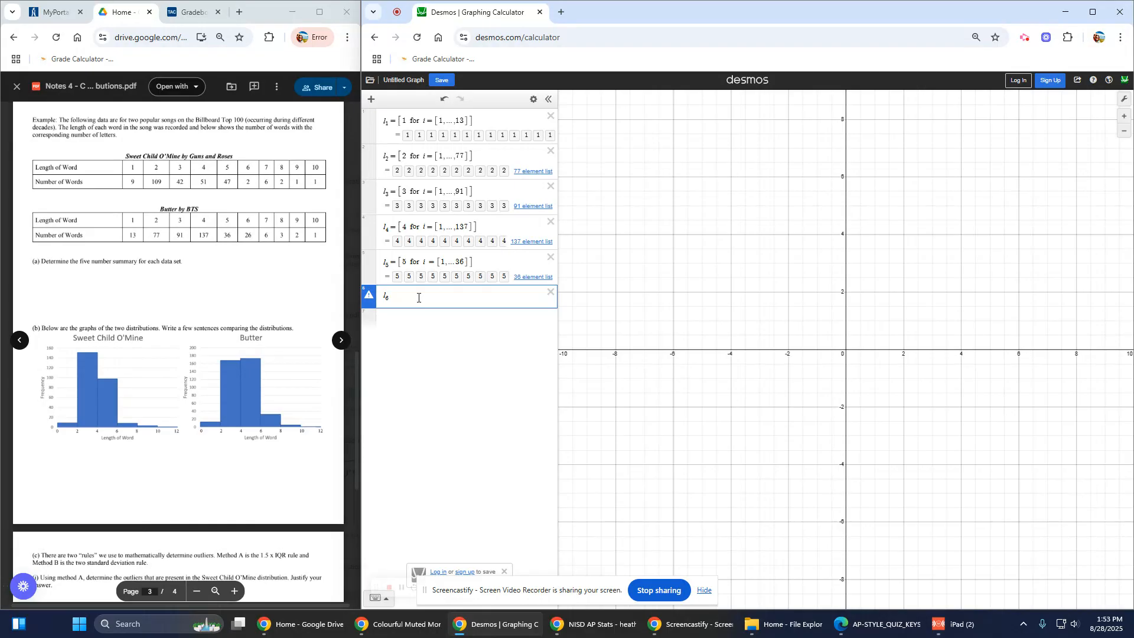
{"action": "type", "text": "= "}
{"action": "type", "text": "[6 for i "}
{"action": "type", "text": "= [1,..."}
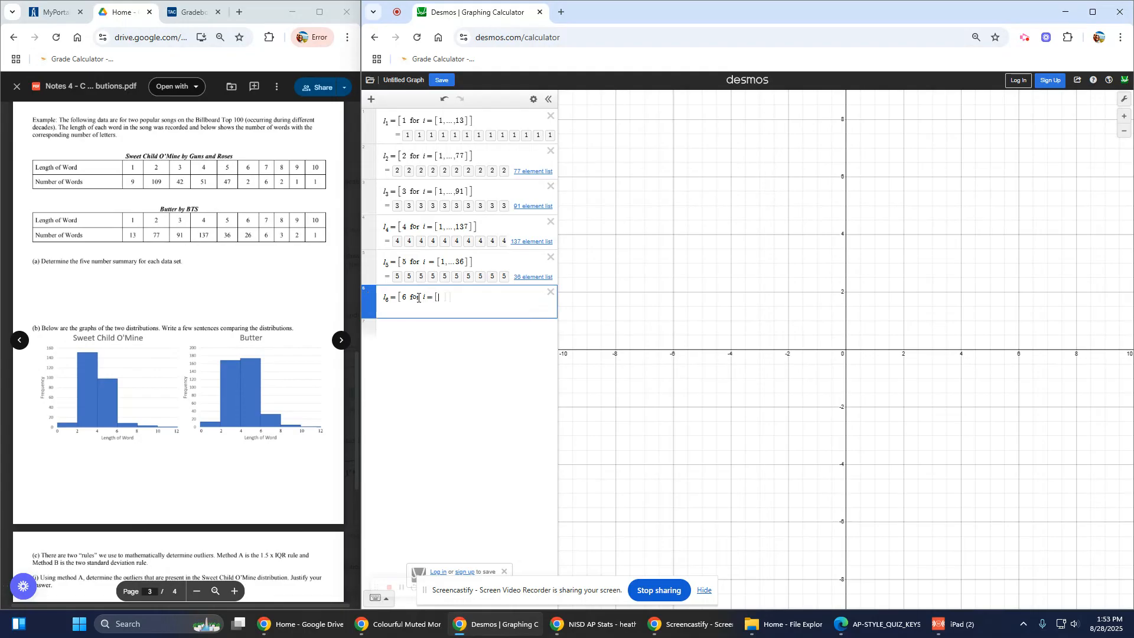
{"action": "type", "text": "26]]"}
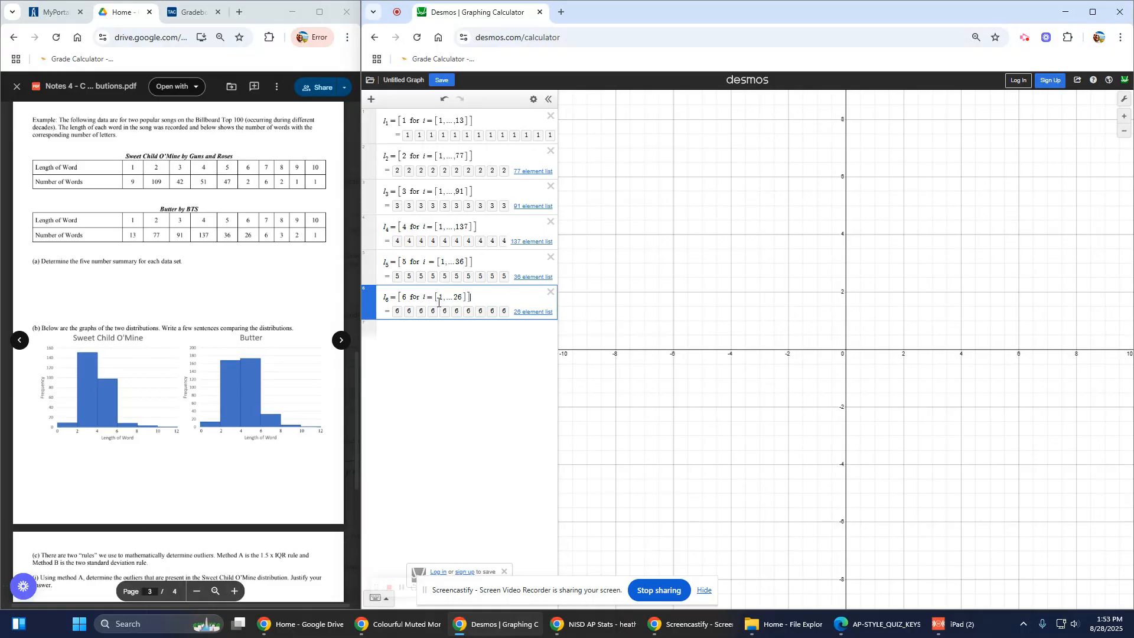
{"action": "left_click", "coordinate": [454, 297]}
{"action": "type", "text": ","}
{"action": "left_click", "coordinate": [400, 328]}
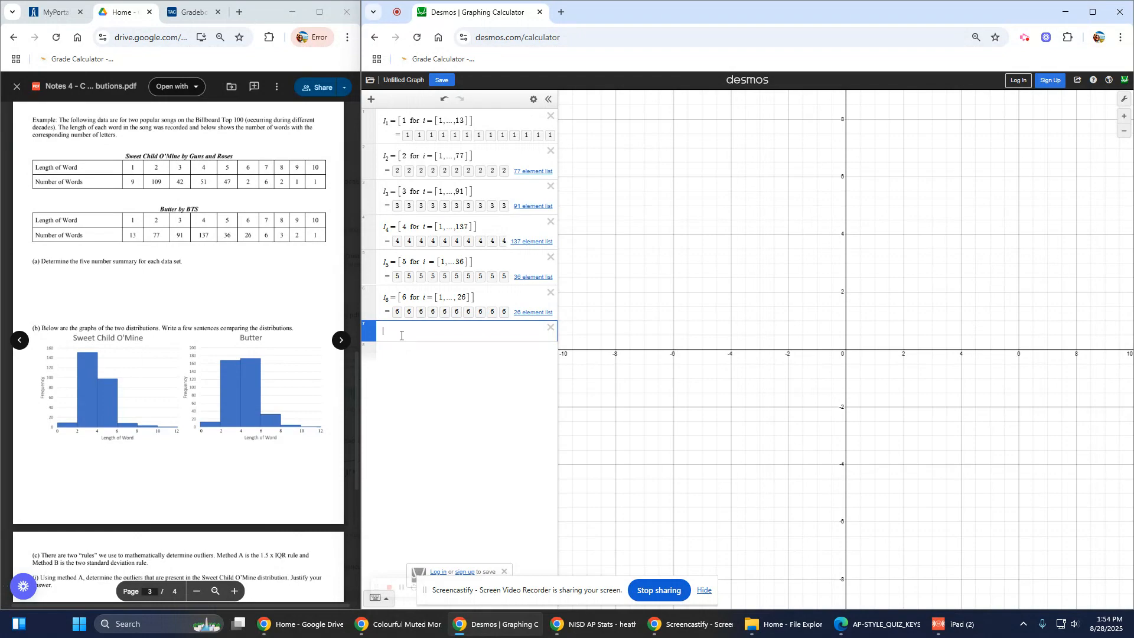
Step: Enter l7=[7,7,7,7,7,7,7], l8=[8,8,8], l9=[9,9] and l10=[10] in successive rows
{"action": "type", "text": "l_7="}
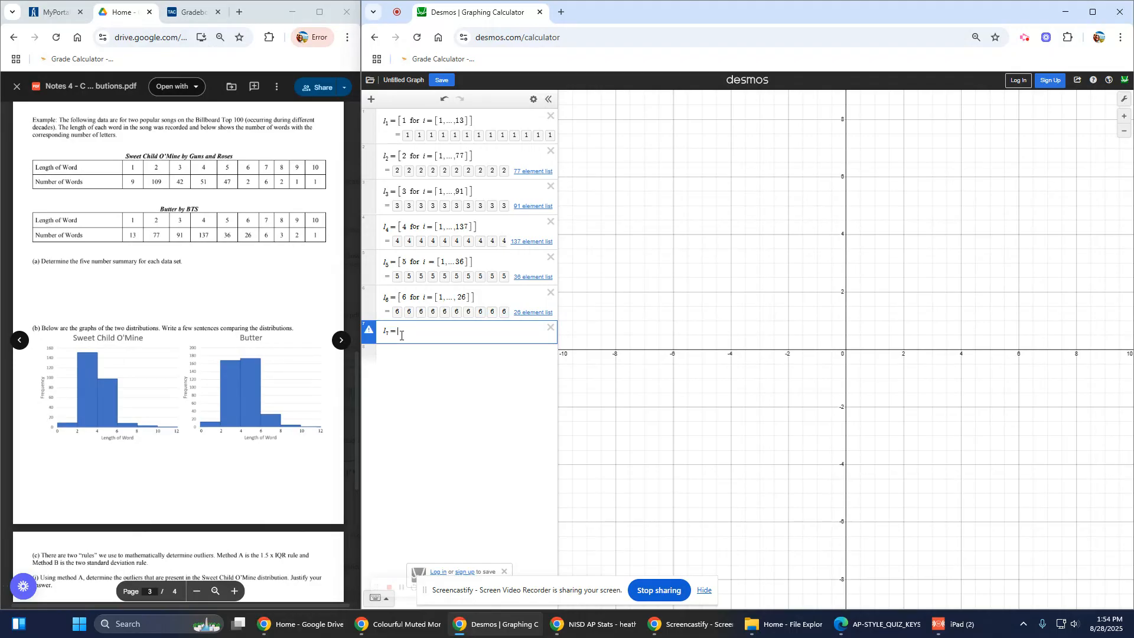
{"action": "type", "text": "["}
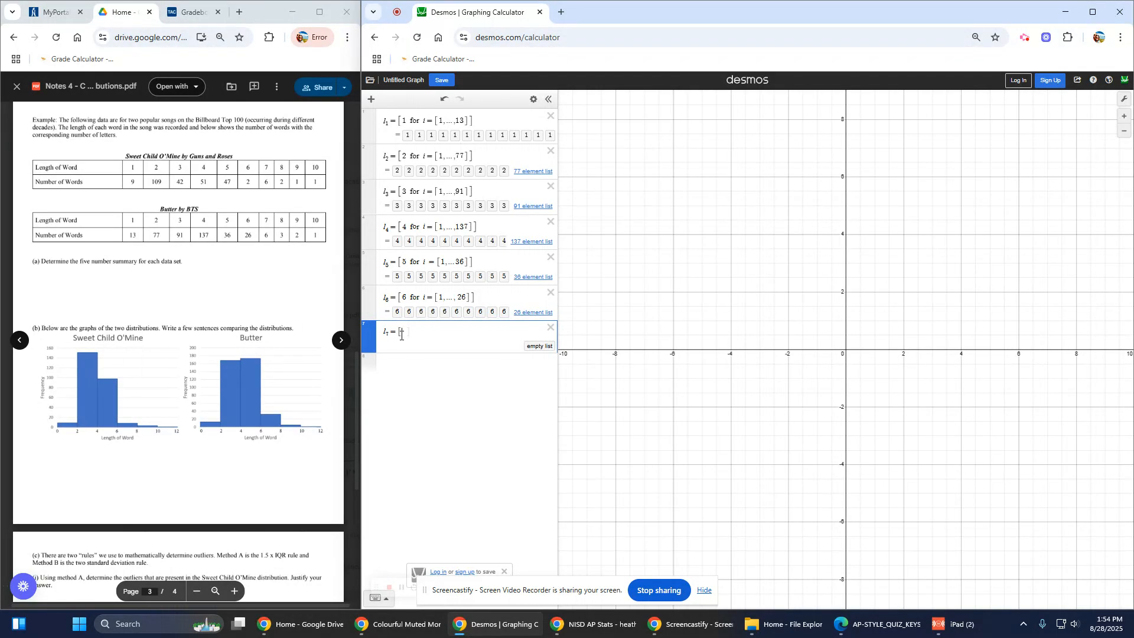
{"action": "type", "text": "7,7,7,7,7,7,7"}
{"action": "left_click", "coordinate": [404, 363]}
{"action": "type", "text": "l_8 "}
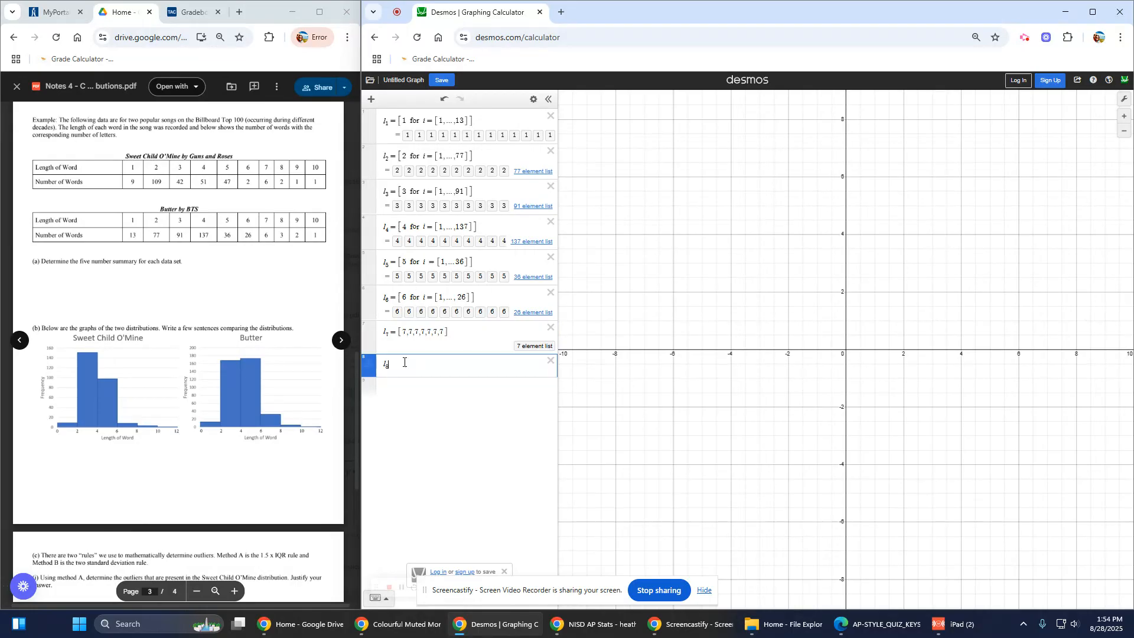
{"action": "type", "text": "= [8,8,8"}
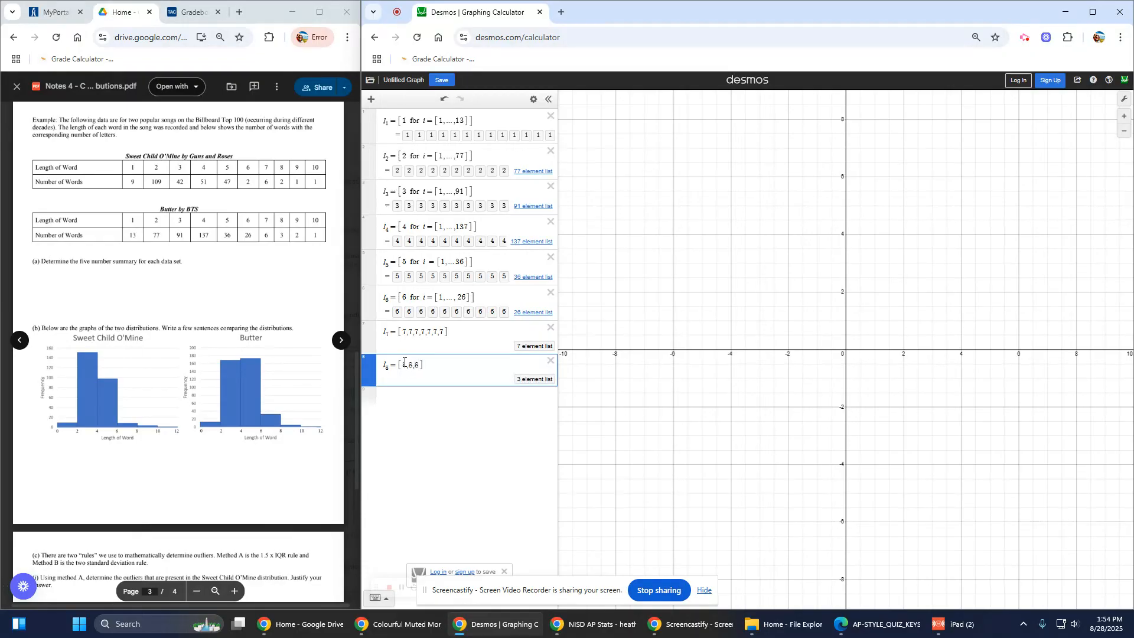
{"action": "left_click", "coordinate": [400, 399]}
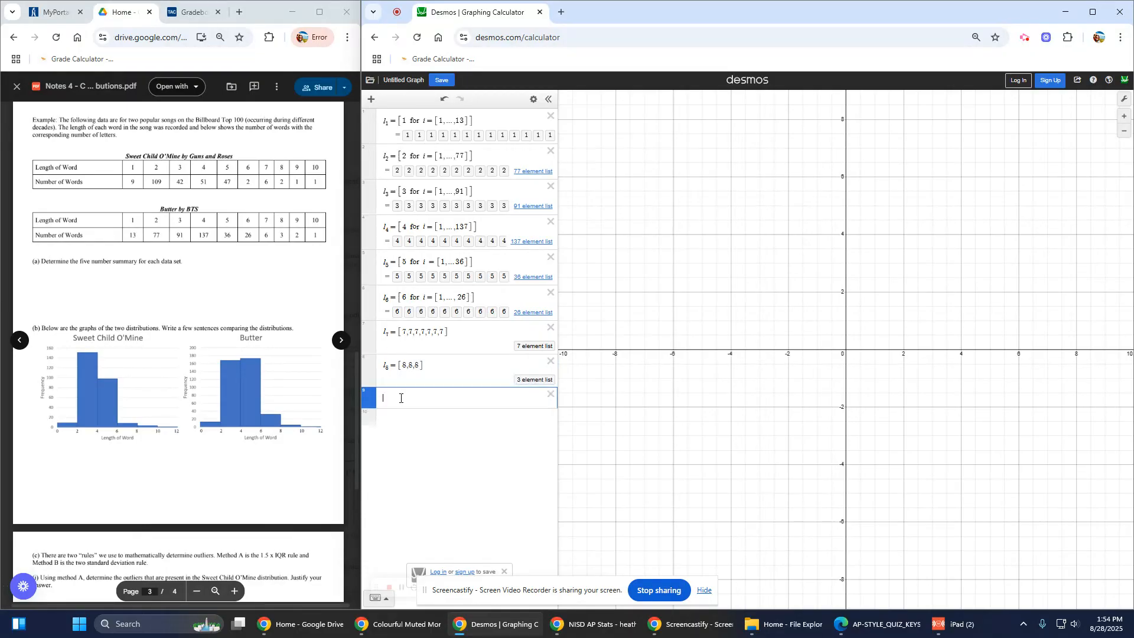
{"action": "type", "text": "l_9=["}
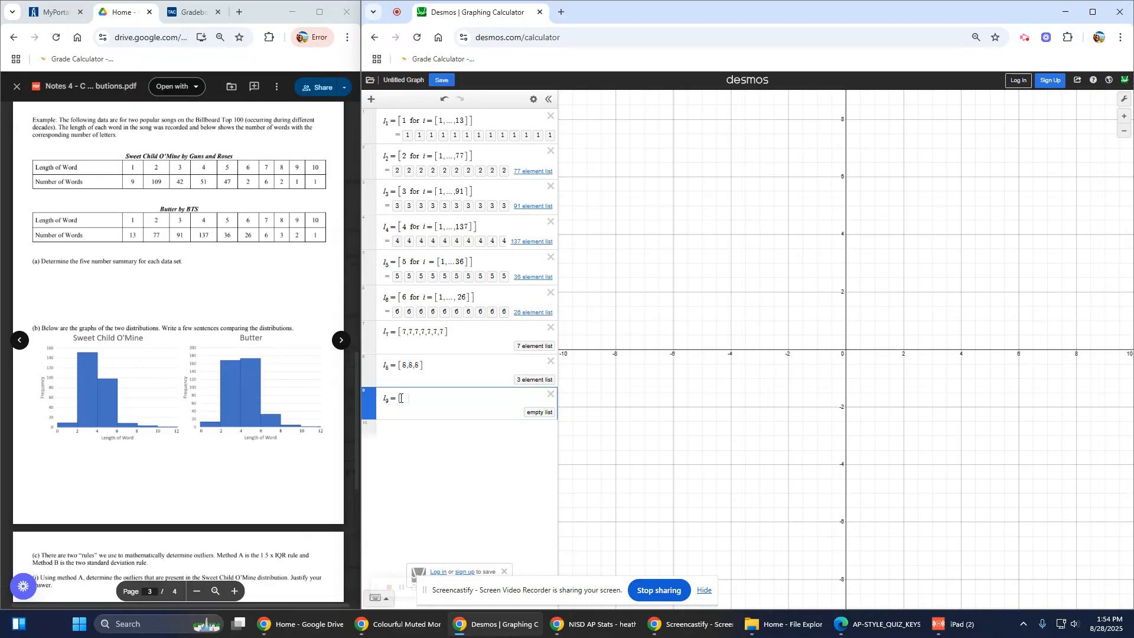
{"action": "type", "text": "9,9"}
{"action": "left_click", "coordinate": [393, 444]}
{"action": "type", "text": "l"}
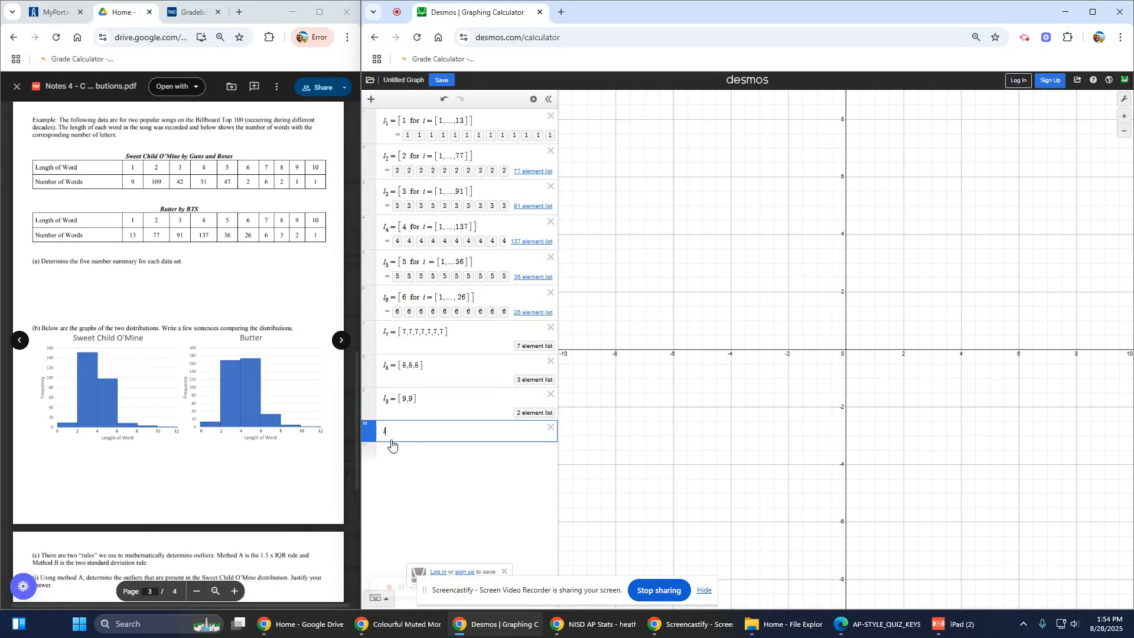
{"action": "type", "text": "10 = [10]"}
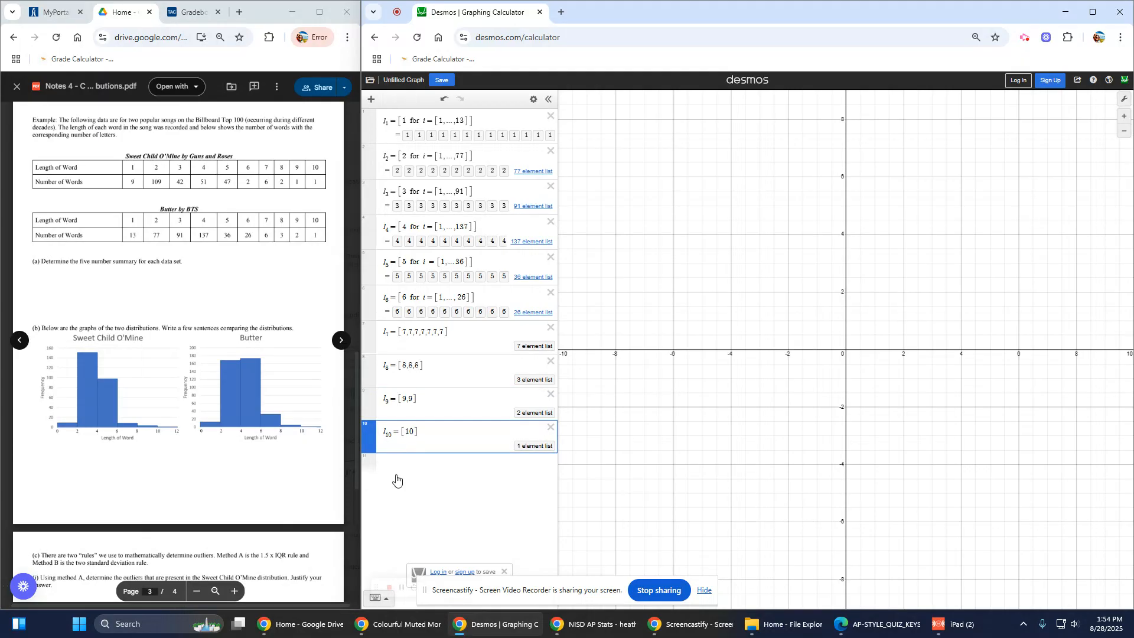
{"action": "left_click", "coordinate": [391, 469]}
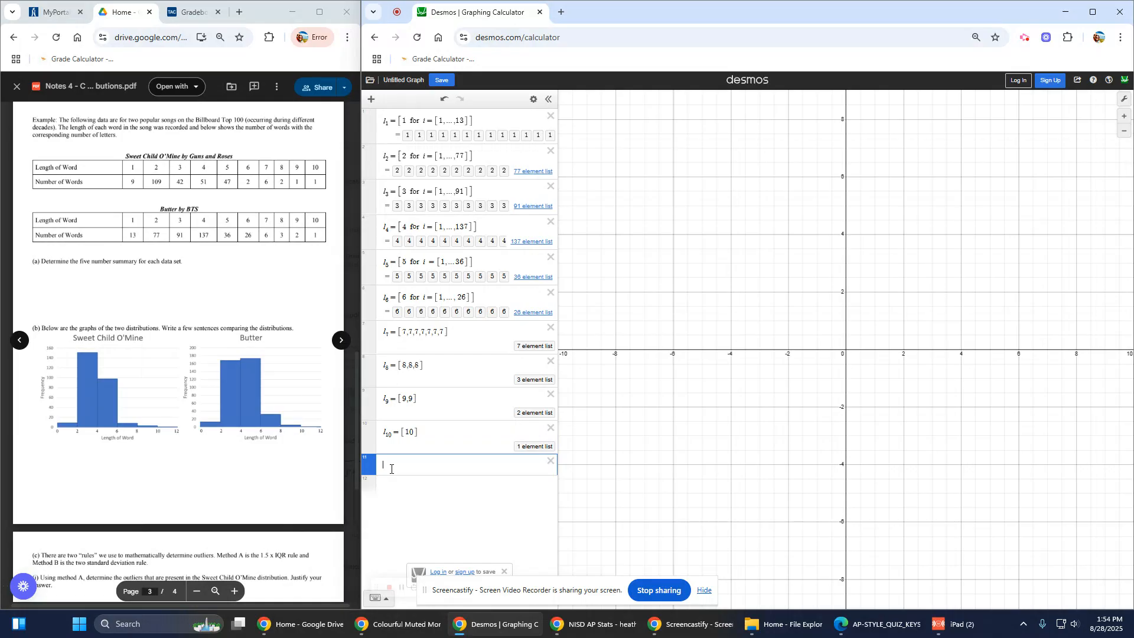
Step: Enter L = join(l1,l2,l3,l4,l5,l6,l7,l8,l9,l10), combining all ten lists into 393 values
{"action": "type", "text": "l=join(l1,l2,l3,l4"}
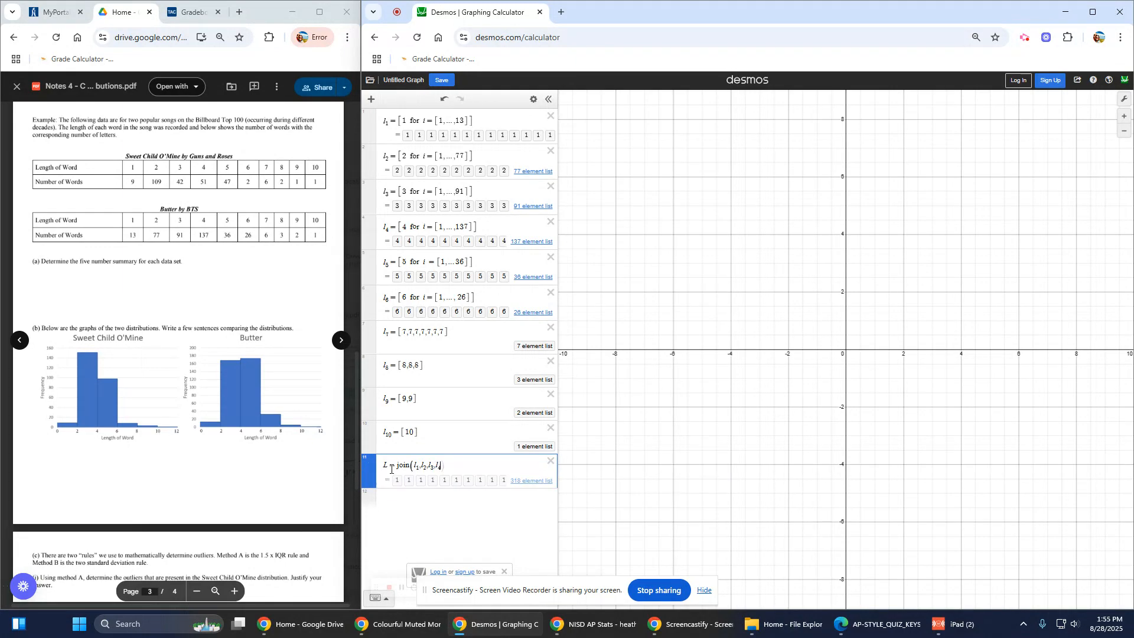
{"action": "type", "text": ","}
{"action": "type", "text": "l5,l"}
{"action": "type", "text": "6"}
{"action": "type", "text": ",l7,l8"}
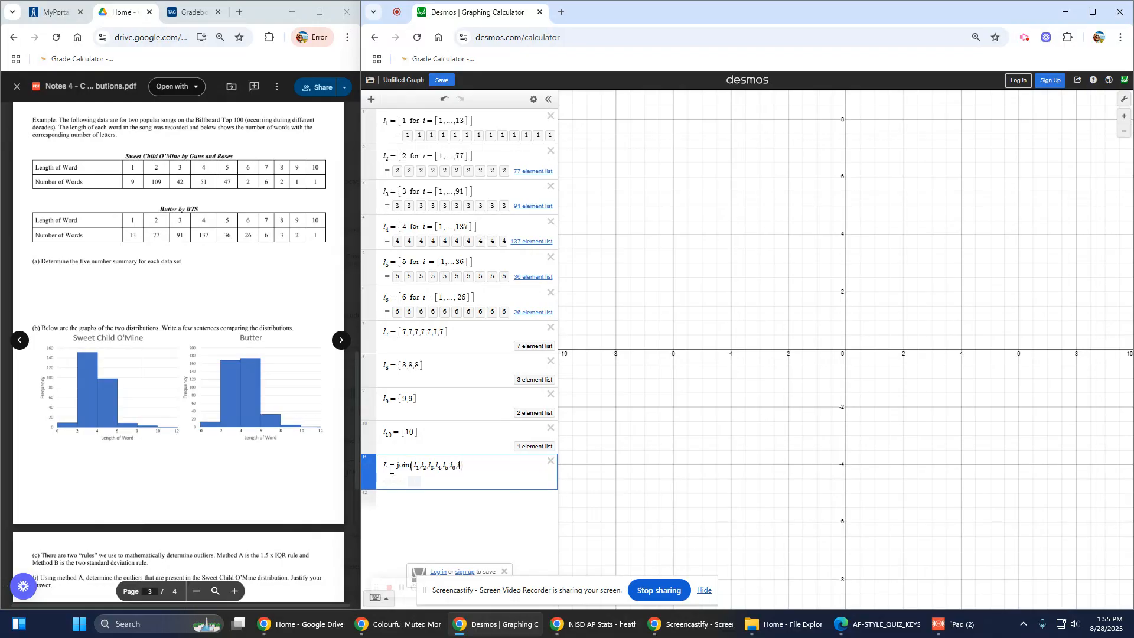
{"action": "type", "text": ",l9,l10"}
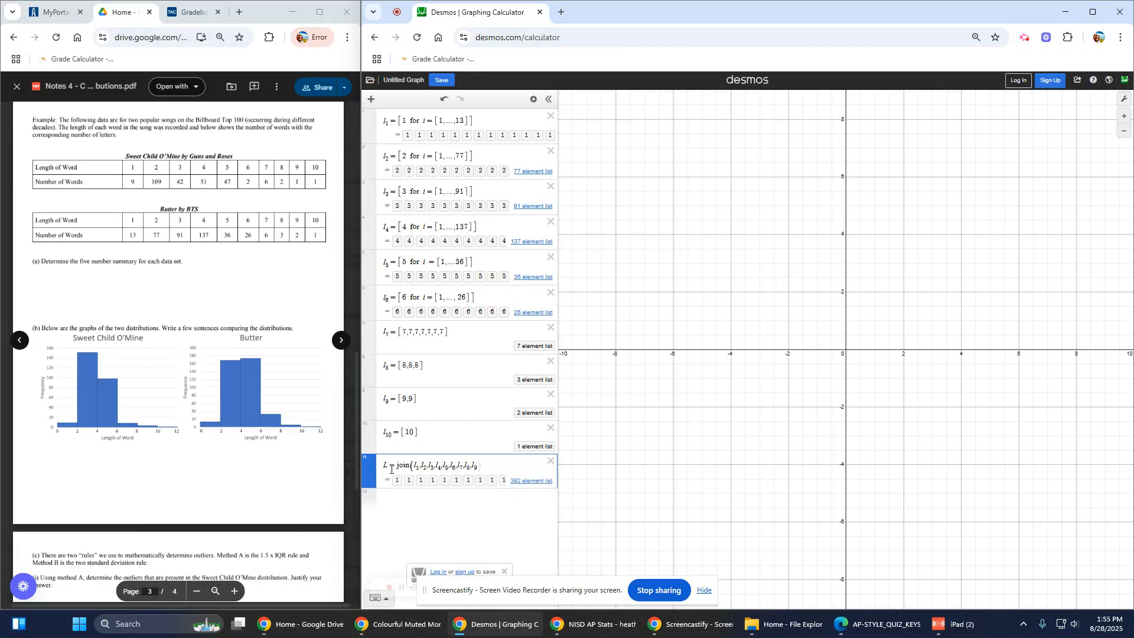
{"action": "type", "text": ")"}
{"action": "left_click", "coordinate": [441, 501]}
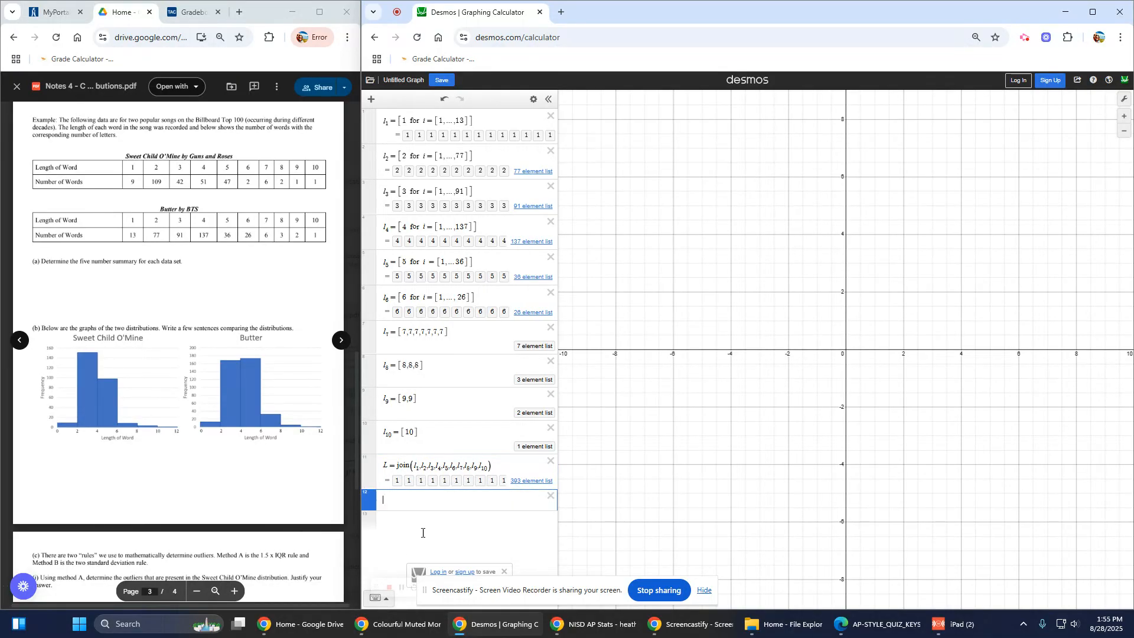
Step: Insert the stats function from the on-screen keypad's function list
{"action": "left_click", "coordinate": [374, 600]}
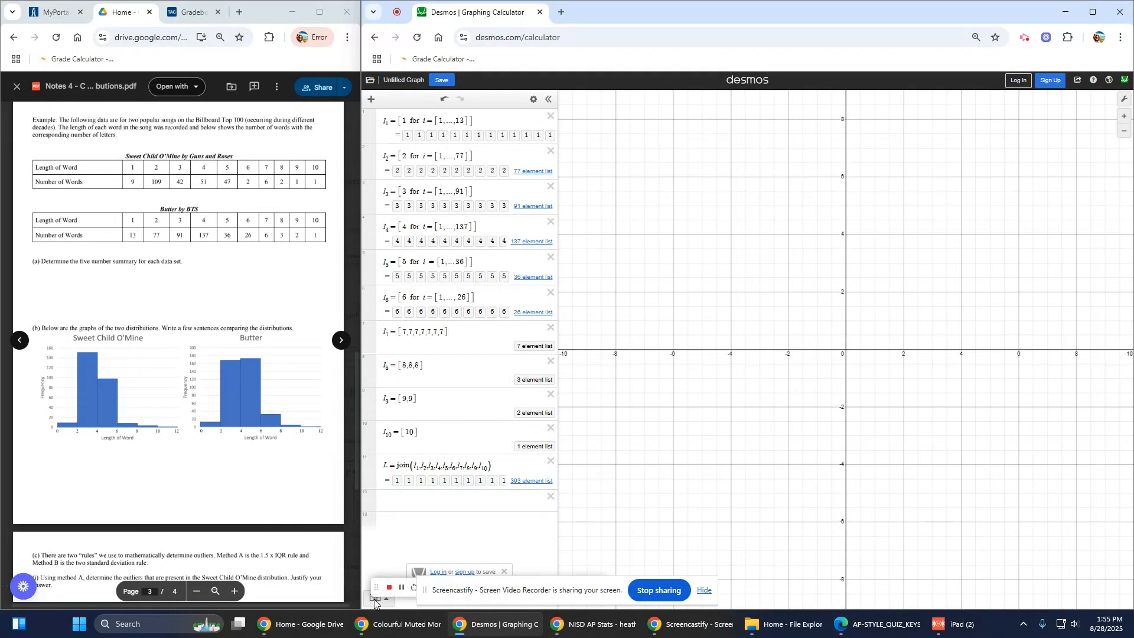
{"action": "left_click", "coordinate": [374, 599]}
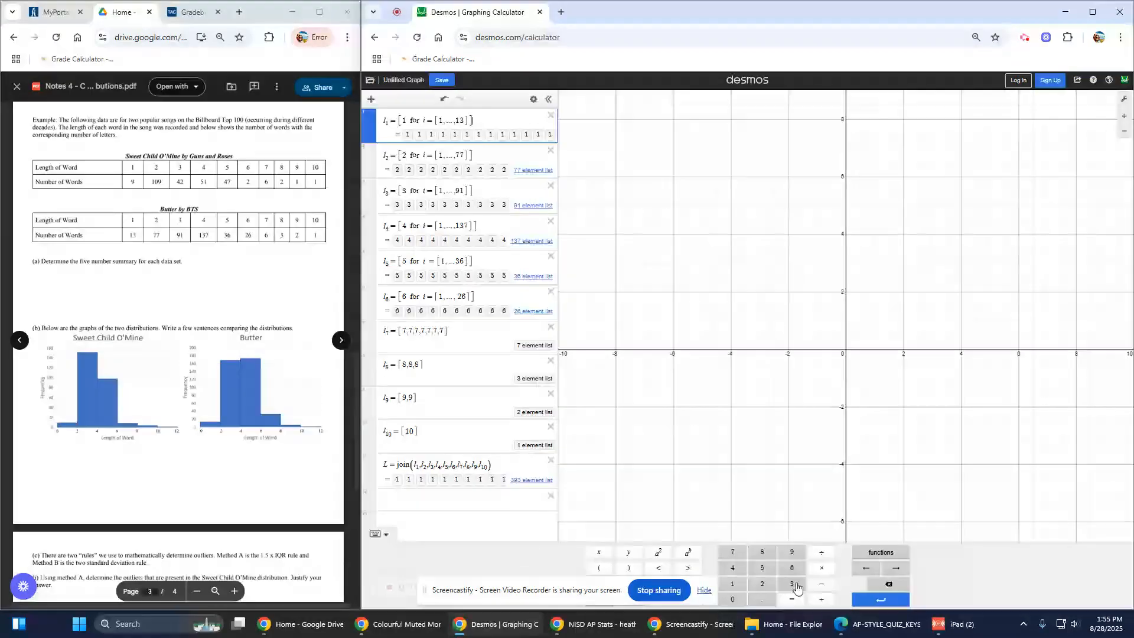
{"action": "left_click", "coordinate": [879, 552]}
{"action": "scroll", "coordinate": [857, 517], "scroll_direction": "down", "scroll_amount": 3}
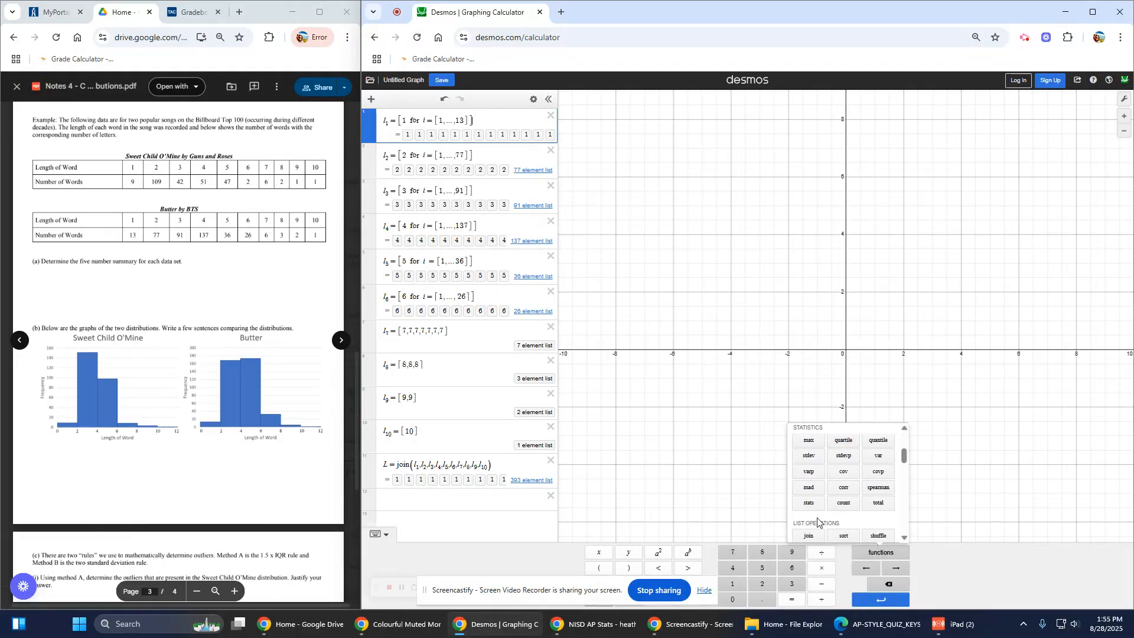
{"action": "left_click", "coordinate": [808, 503]}
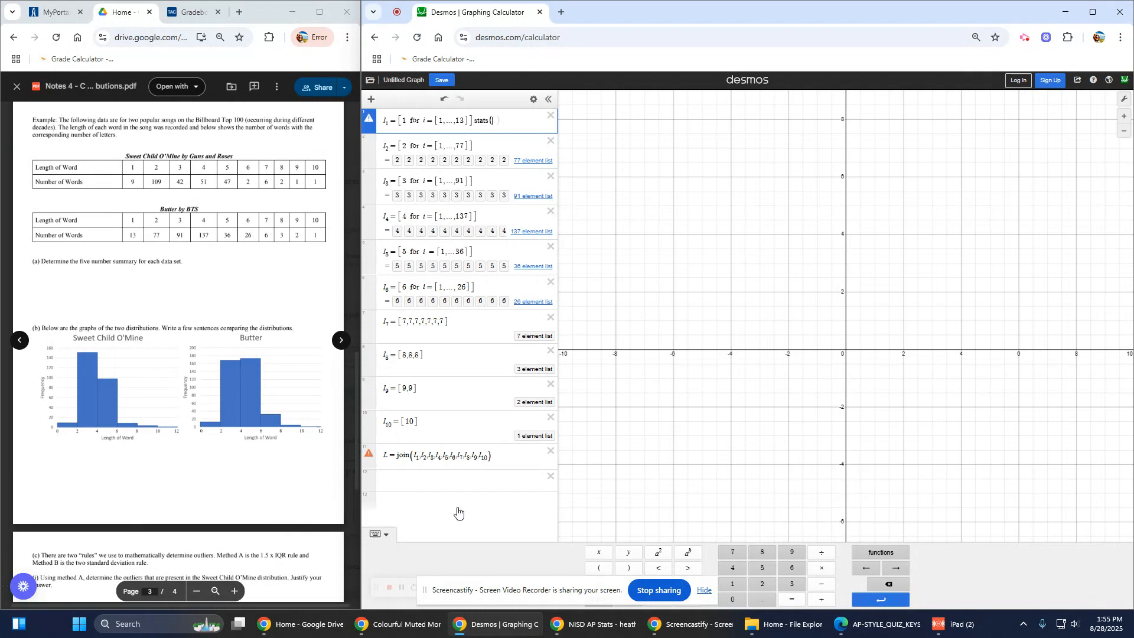
Step: Delete the stray stats function that landed in l1's expression
{"action": "left_click", "coordinate": [393, 479]}
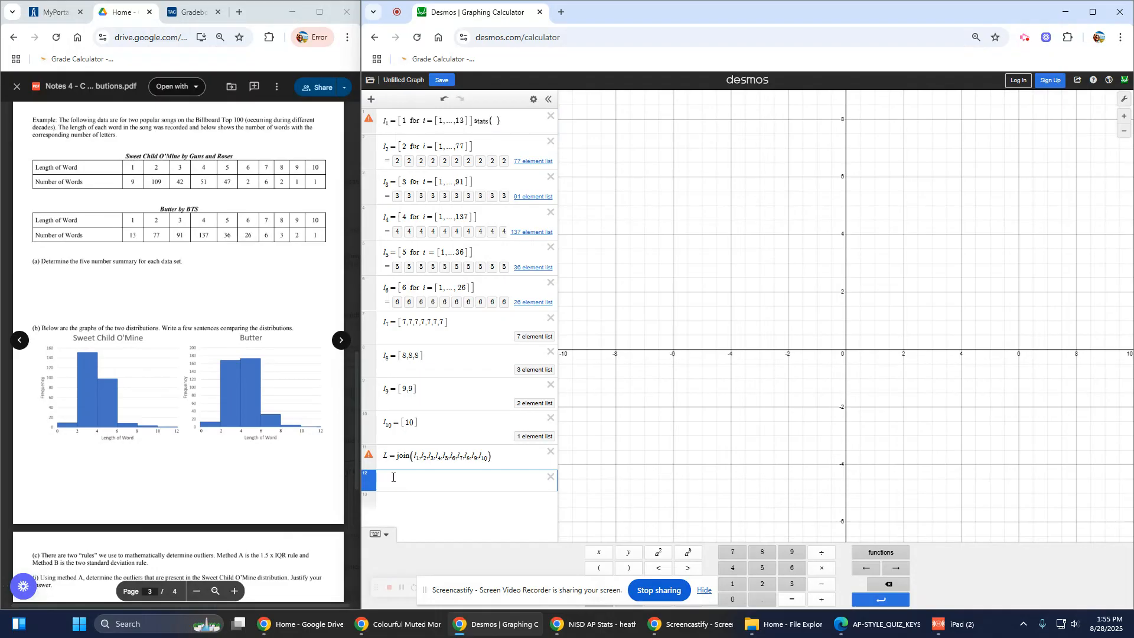
{"action": "left_click", "coordinate": [385, 458]}
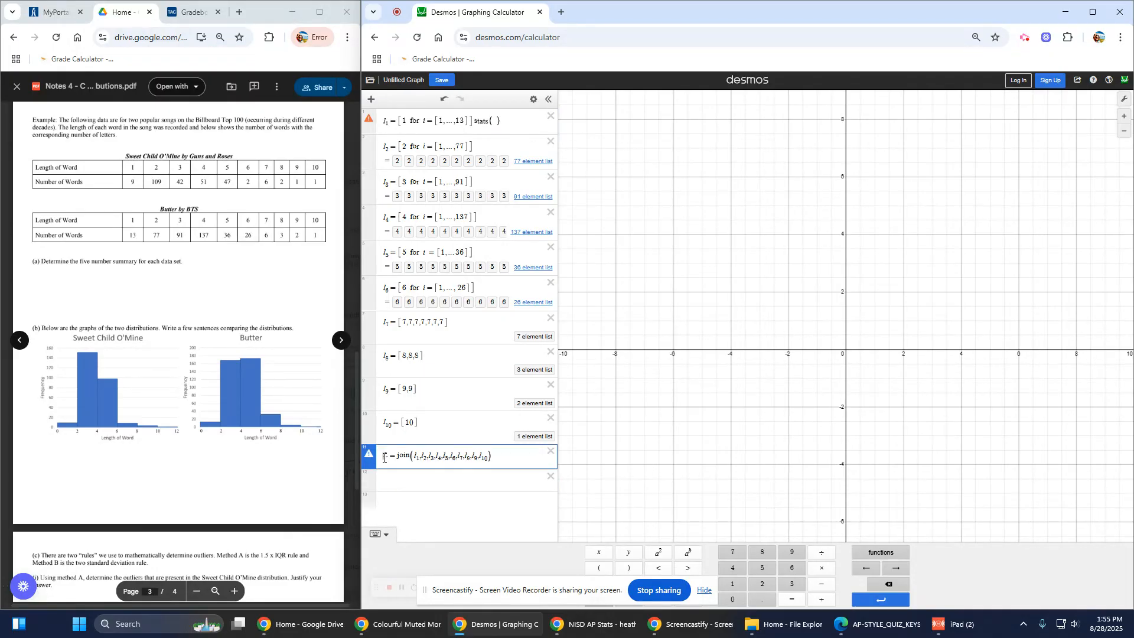
{"action": "left_click", "coordinate": [434, 480]}
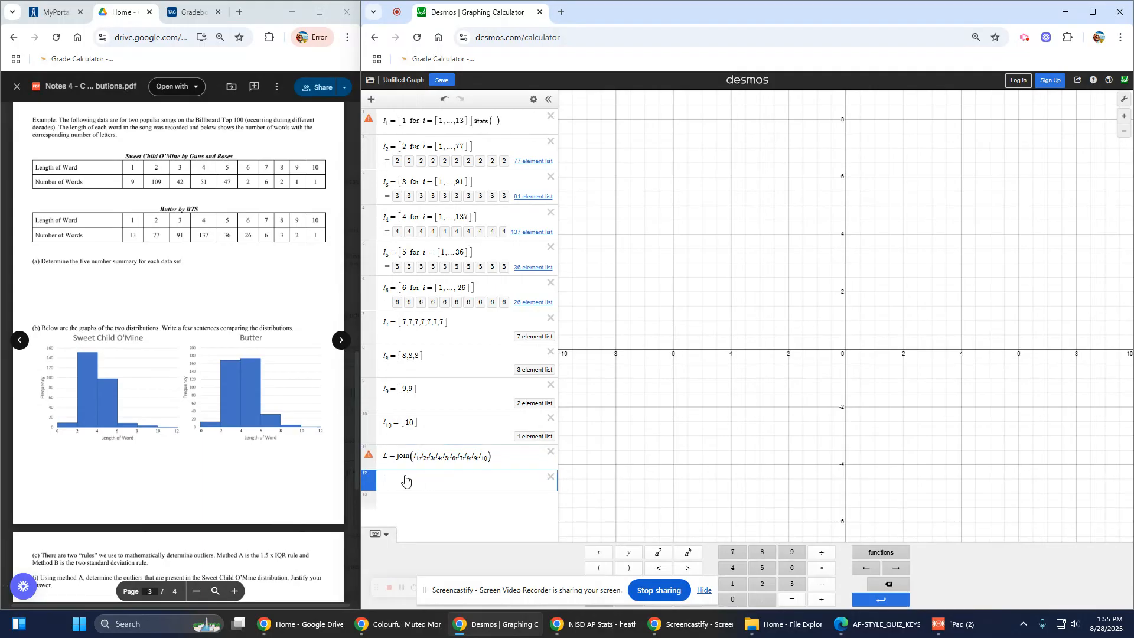
{"action": "left_click", "coordinate": [410, 456]}
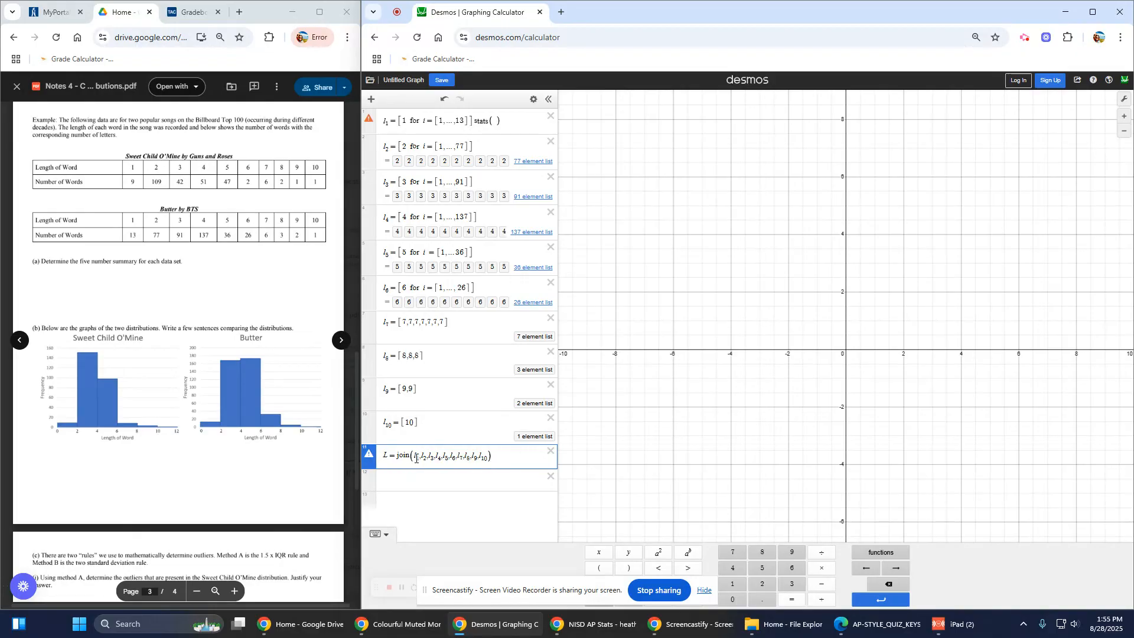
{"action": "left_click_drag", "start_coordinate": [502, 121], "coordinate": [473, 125]}
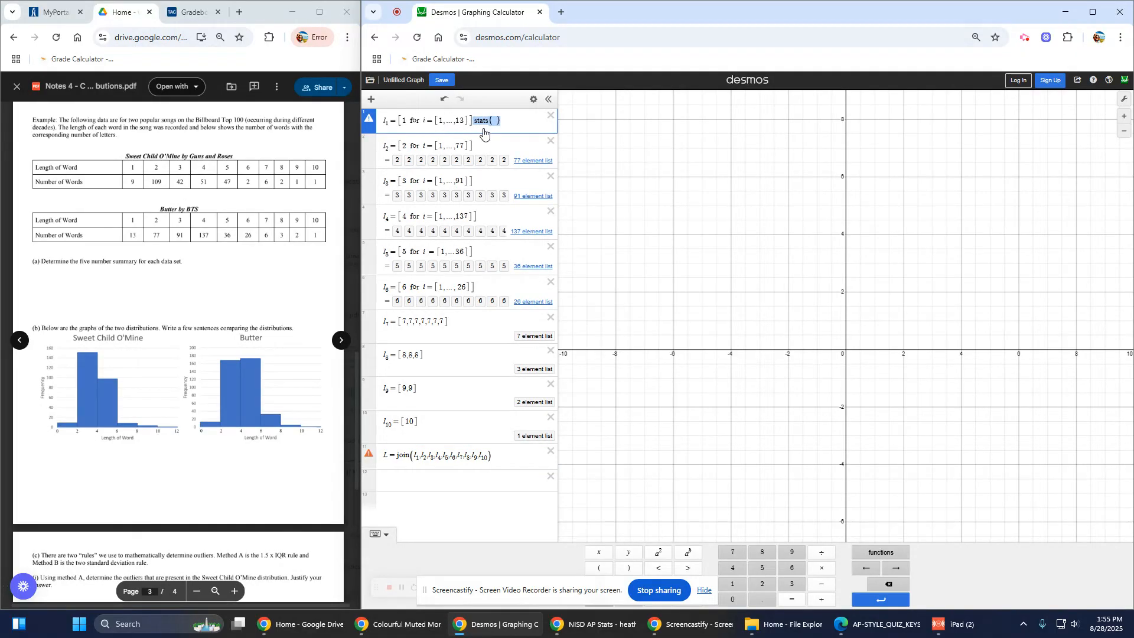
{"action": "key", "text": "BackSpace"}
Step: Enter stats(L) below L to display its min, Q1, median, Q3 and max
{"action": "left_click", "coordinate": [421, 497]}
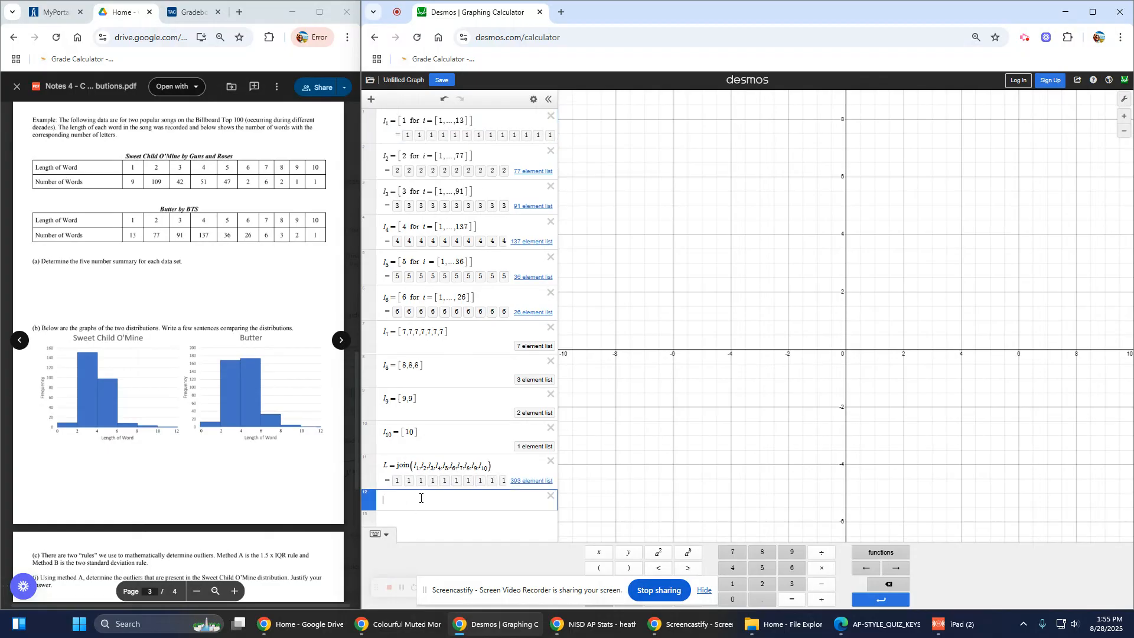
{"action": "type", "text": "stats("}
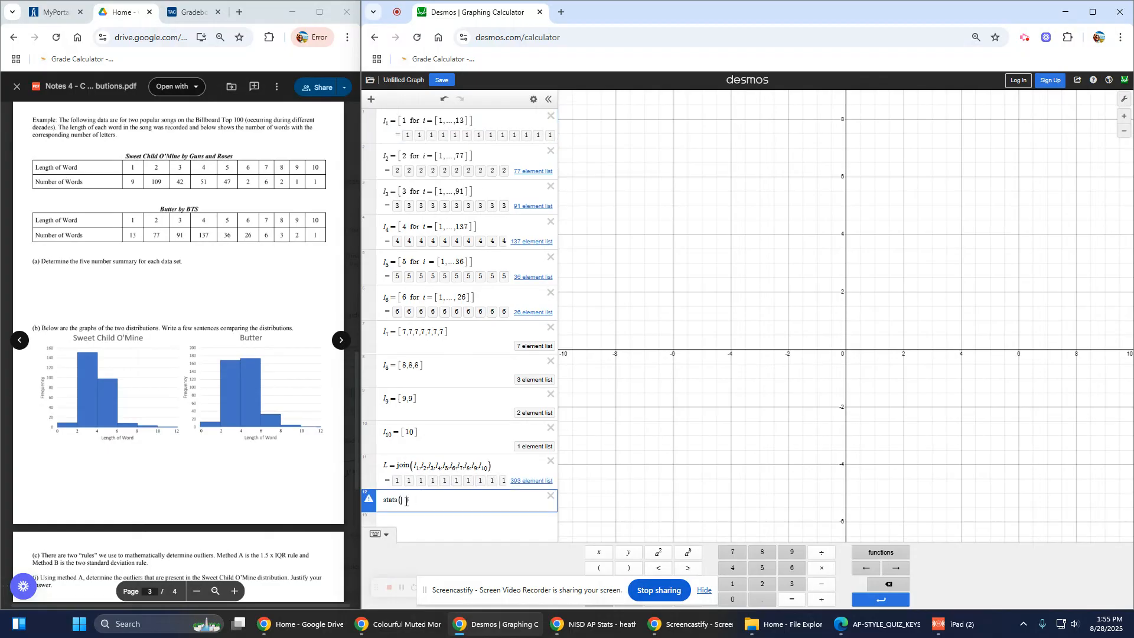
{"action": "type", "text": "L"}
{"action": "scroll", "coordinate": [446, 414], "scroll_direction": "down", "scroll_amount": 1}
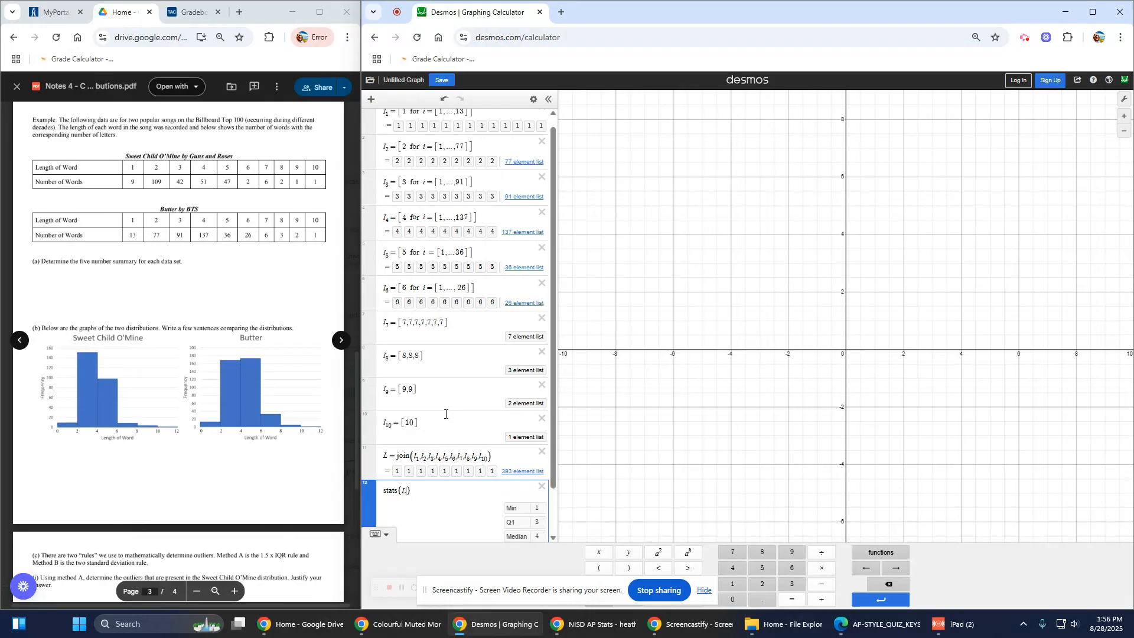
{"action": "scroll", "coordinate": [446, 414], "scroll_direction": "down", "scroll_amount": 1}
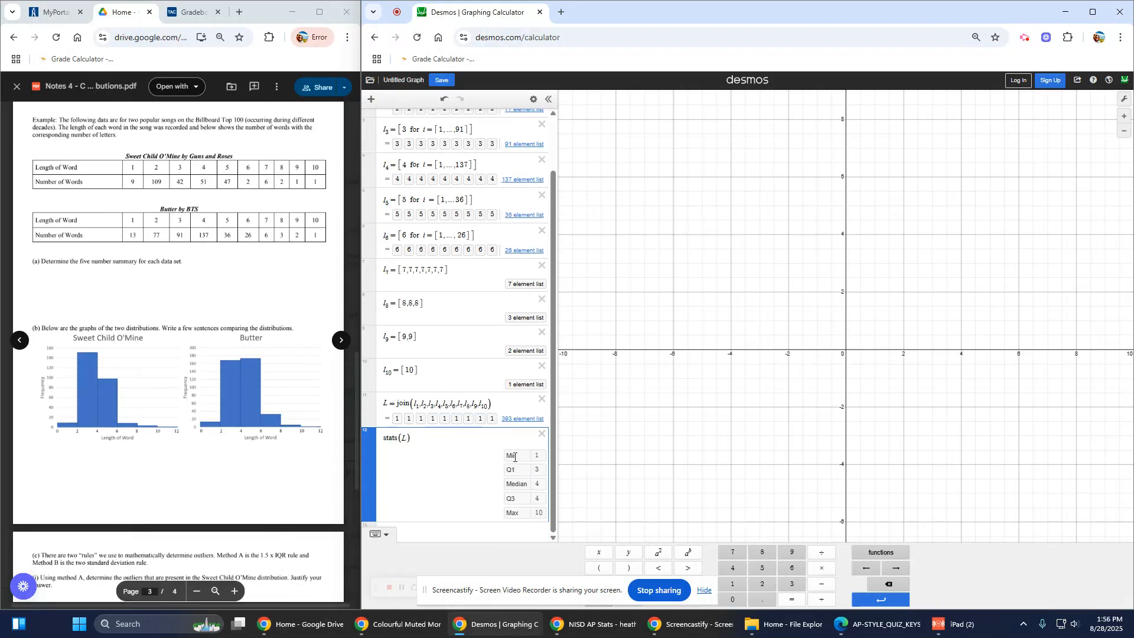